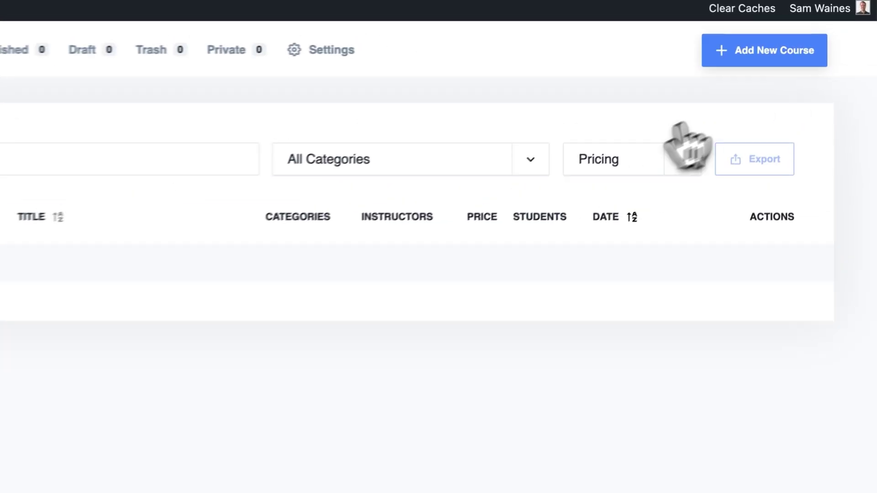
# Step: Add a new course and name it "Shopify for beginners"
pyautogui.click(724, 54)
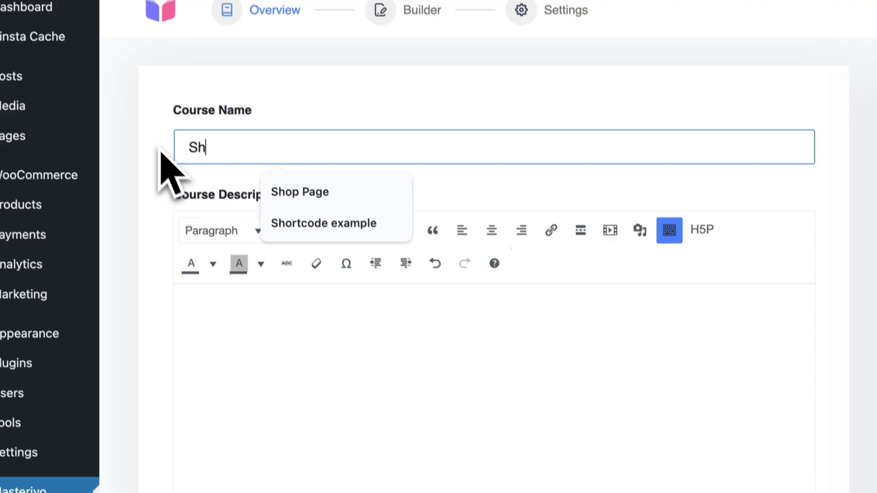
pyautogui.write('opify for beginne')
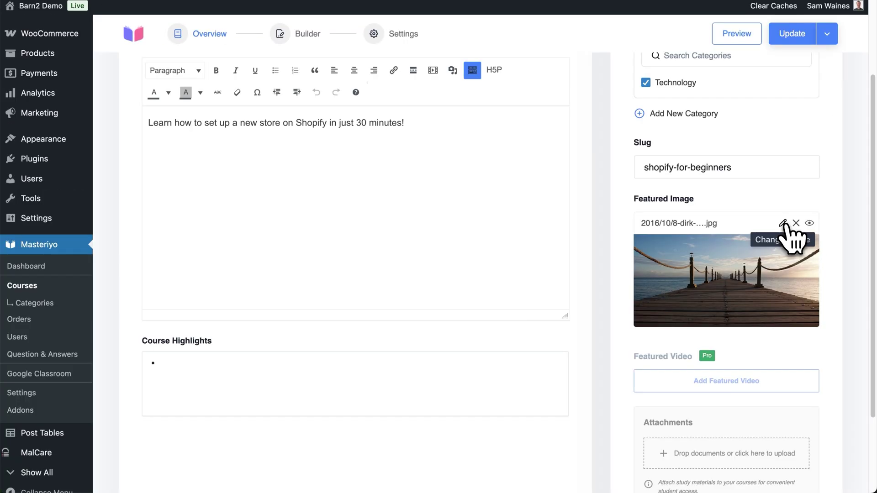
# Step: Replace the course's featured image with the green "Shopify Step by Step" image from the media library
pyautogui.click(784, 225)
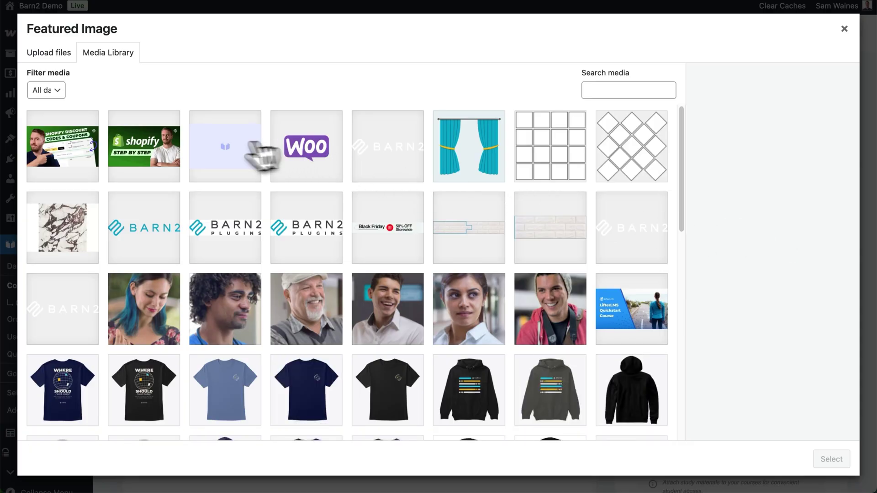
pyautogui.click(137, 160)
pyautogui.click(831, 459)
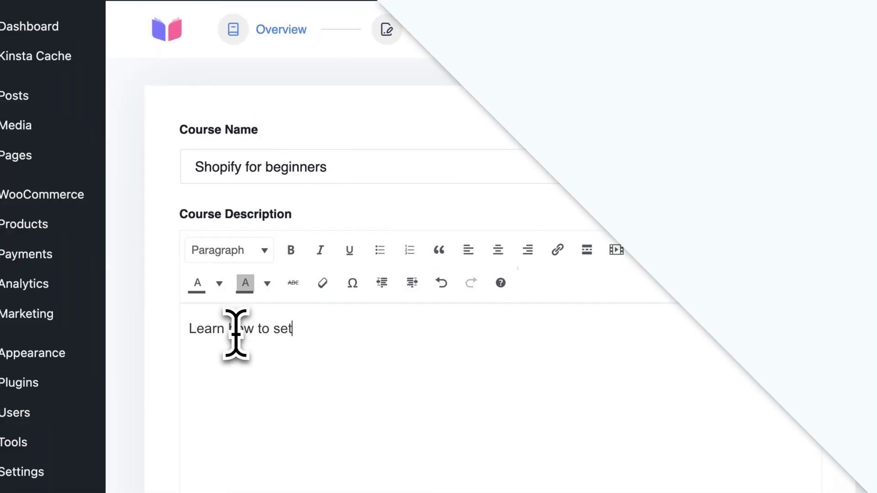
# Step: Enter the course description "Learn how to set up a new store on Shopify in just 30 minutes!"
pyautogui.write('up a ne')
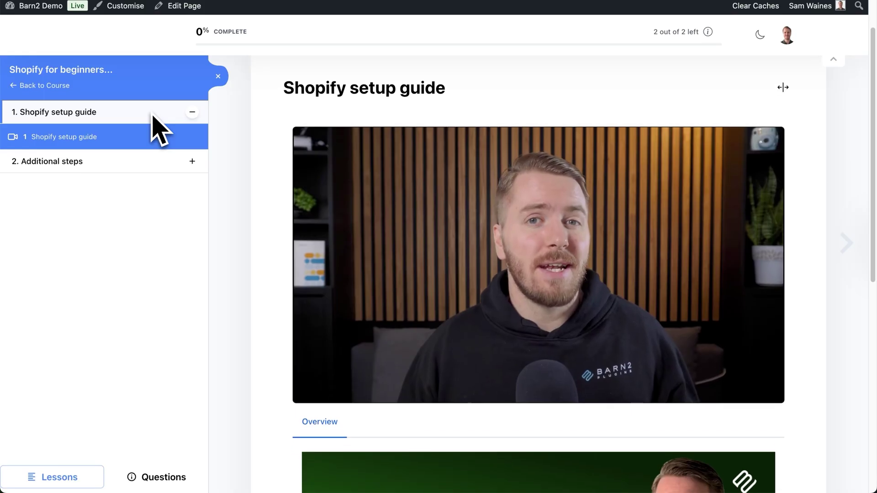
pyautogui.scroll(-7, 153, 124)
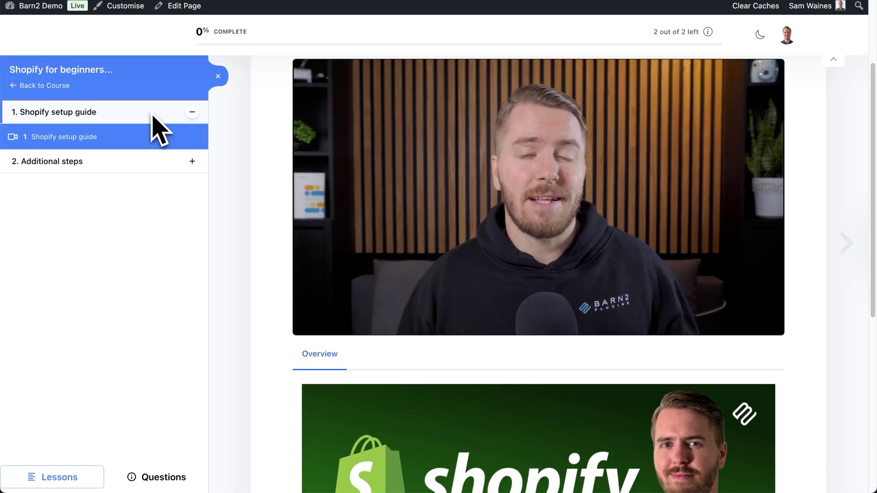
pyautogui.scroll(-3, 157, 130)
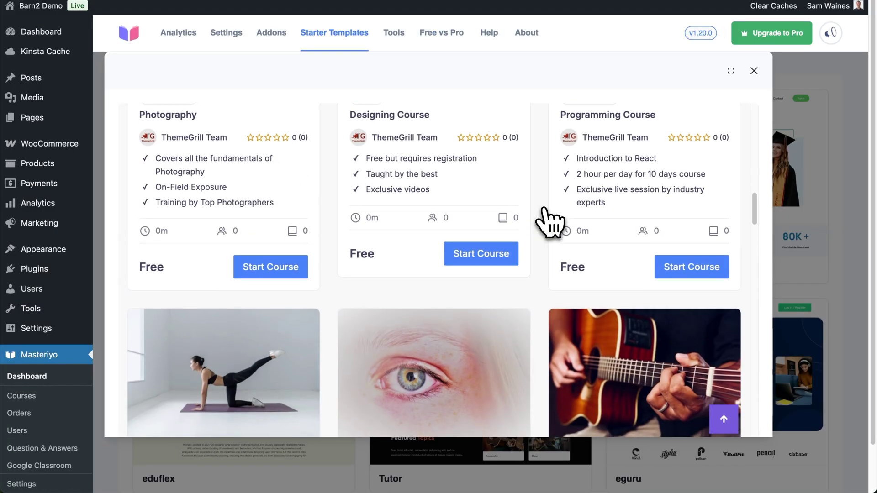
pyautogui.scroll(-8, 553, 220)
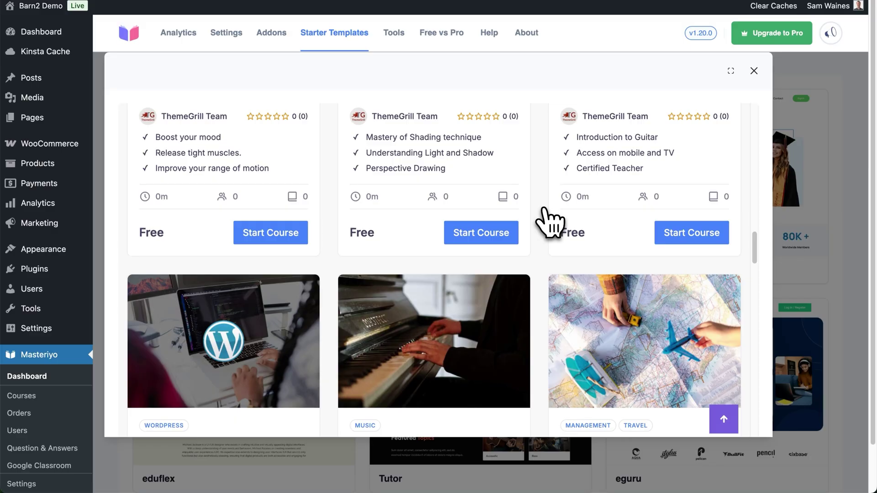
pyautogui.scroll(-3, 551, 223)
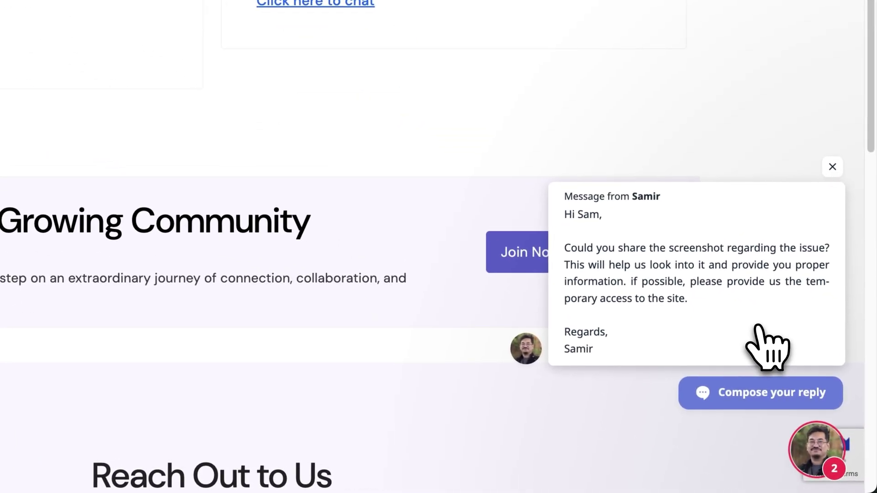
pyautogui.click(756, 326)
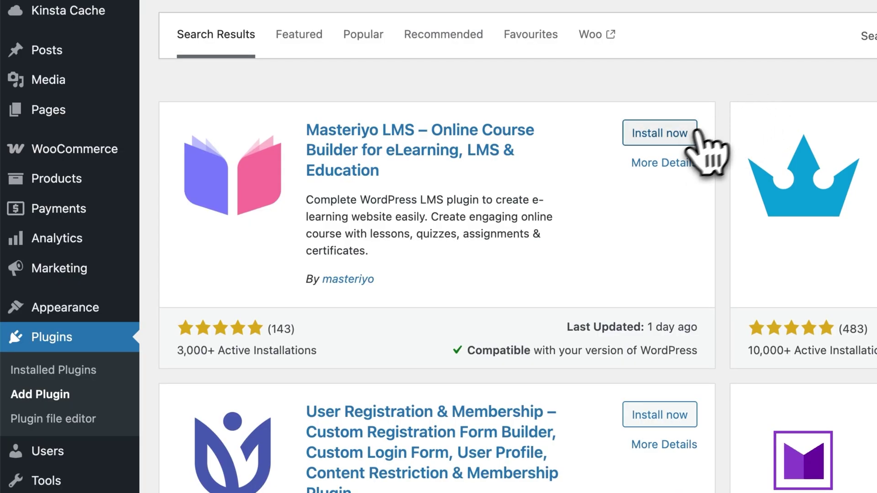
# Step: Install the Masteriyo LMS plugin from the plugin search results
pyautogui.click(673, 135)
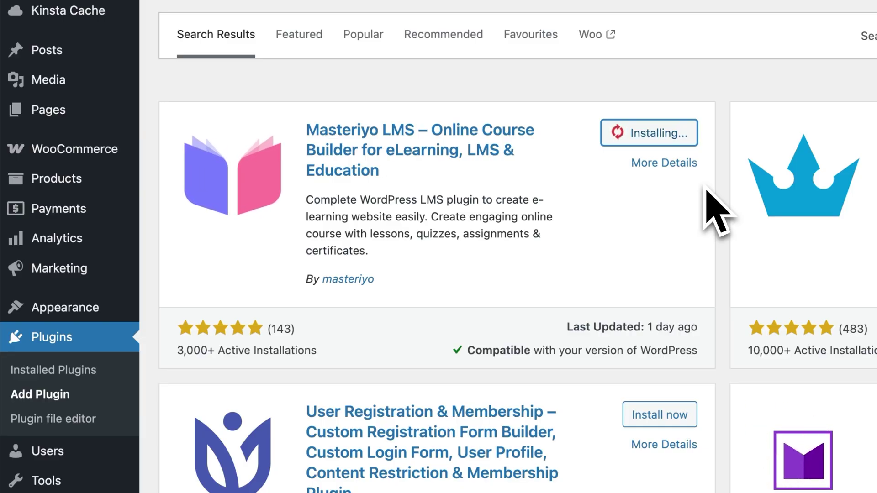
# Step: Set the course slug to shopify-for-beginners and publish the course
pyautogui.write('pify-for-beginners')
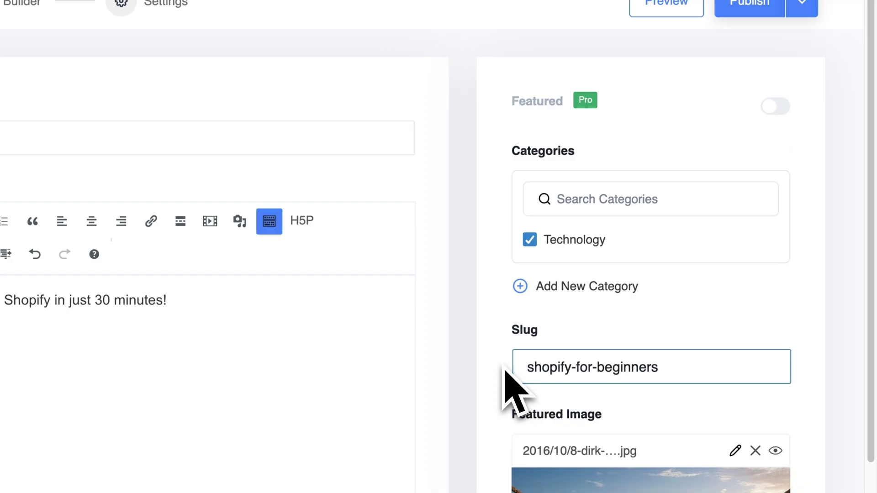
pyautogui.click(801, 2)
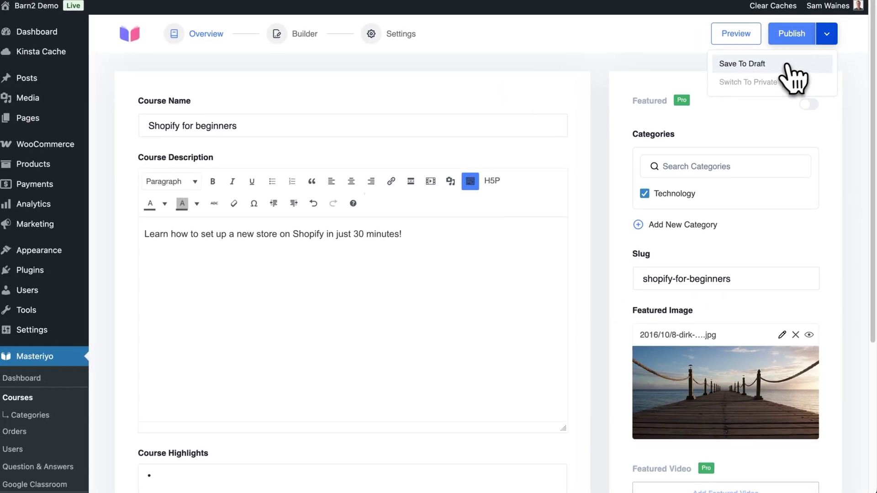
pyautogui.click(742, 43)
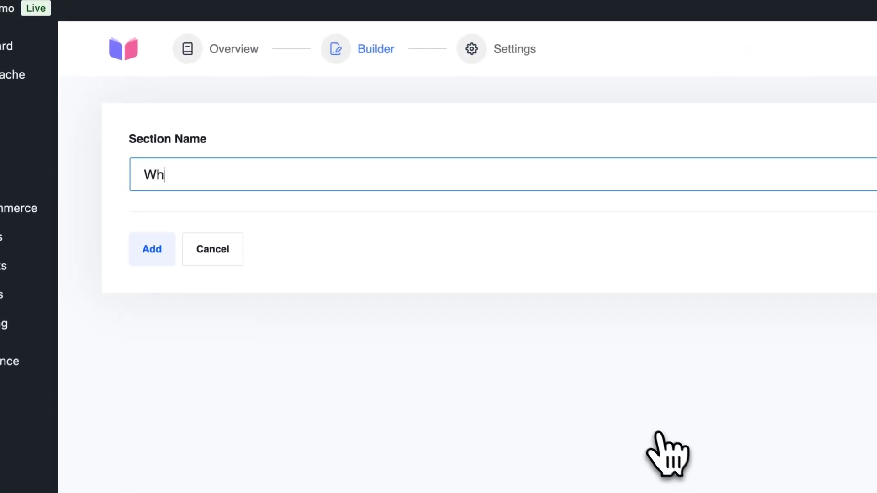
# Step: Create a course section named "Where to start" and begin adding new content to it
pyautogui.write('ere to start')
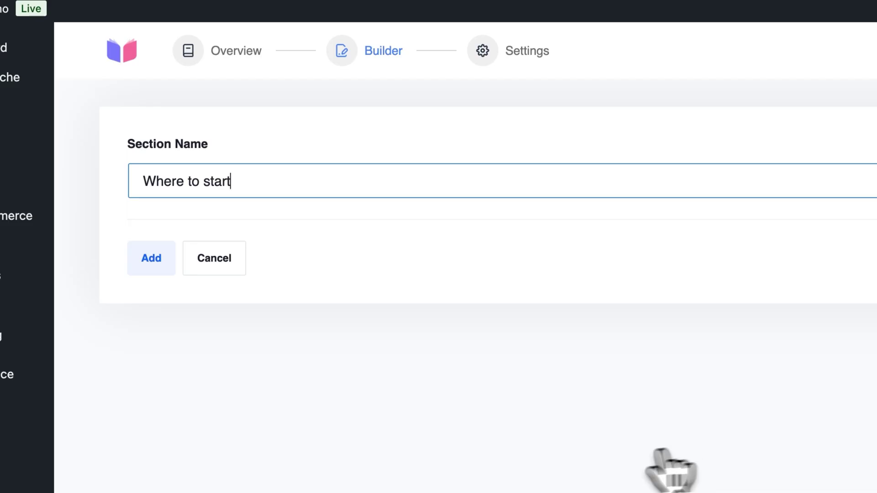
pyautogui.click(151, 258)
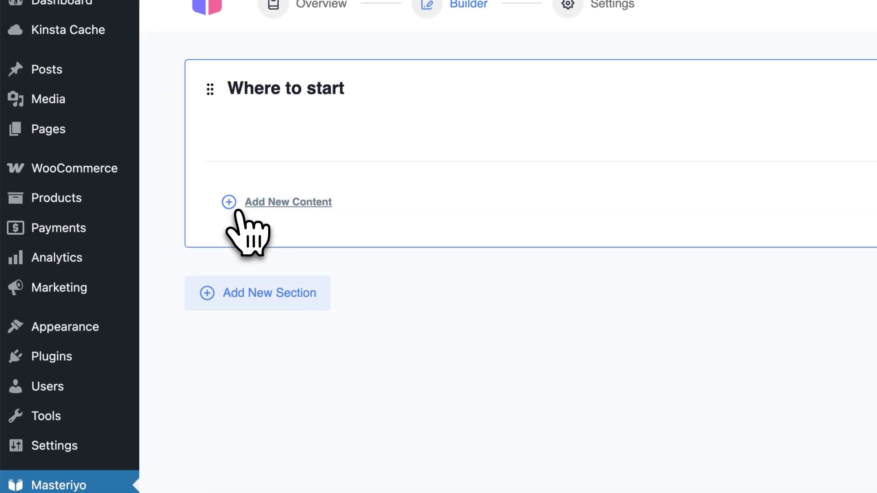
pyautogui.click(159, 254)
pyautogui.click(416, 218)
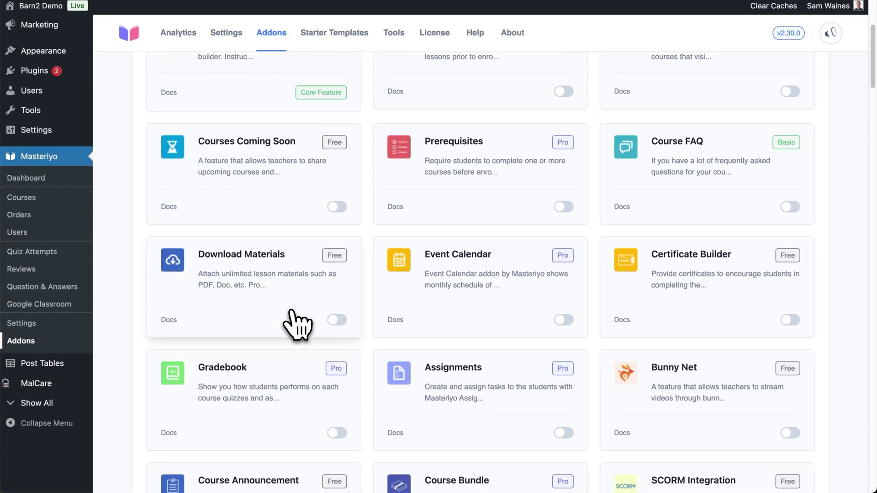
pyautogui.scroll(-3, 320, 297)
pyautogui.scroll(-4, 297, 324)
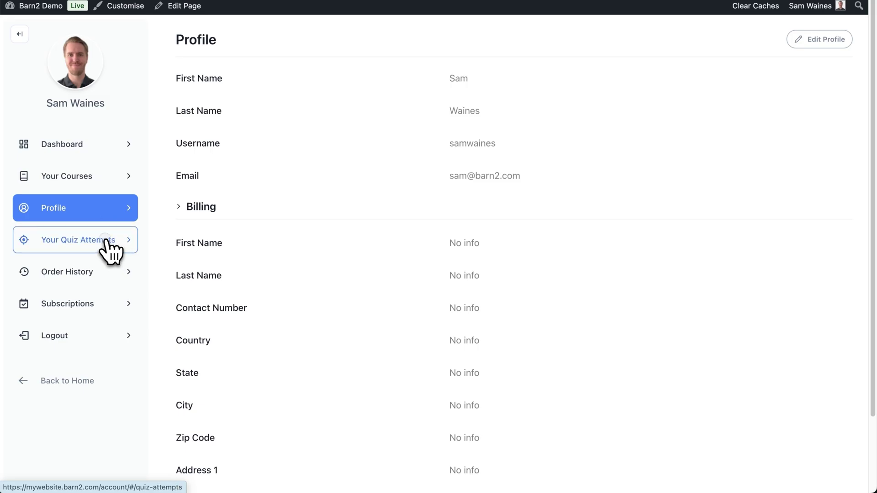
# Step: View the quiz attempts, order history and subscriptions pages of the student account
pyautogui.click(109, 251)
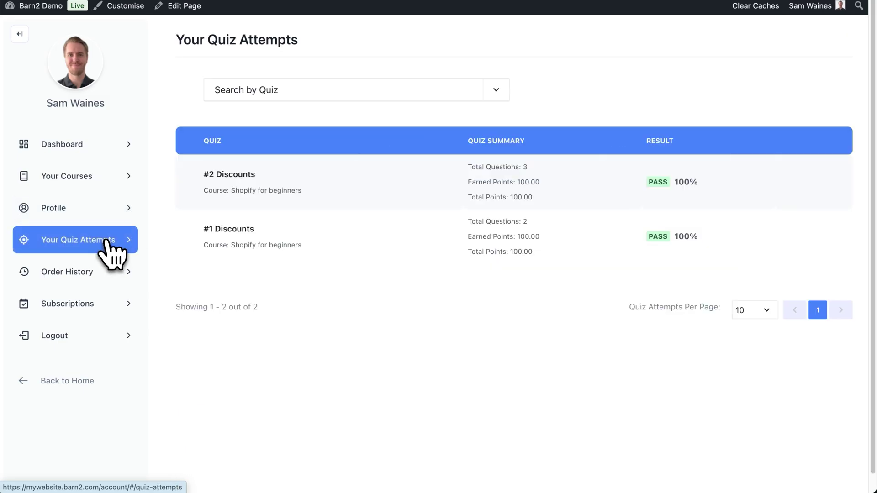
pyautogui.click(106, 283)
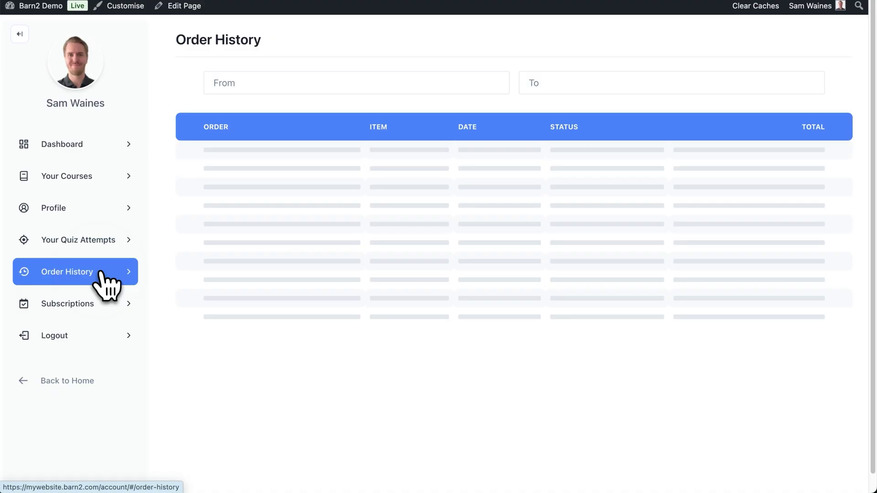
pyautogui.click(99, 305)
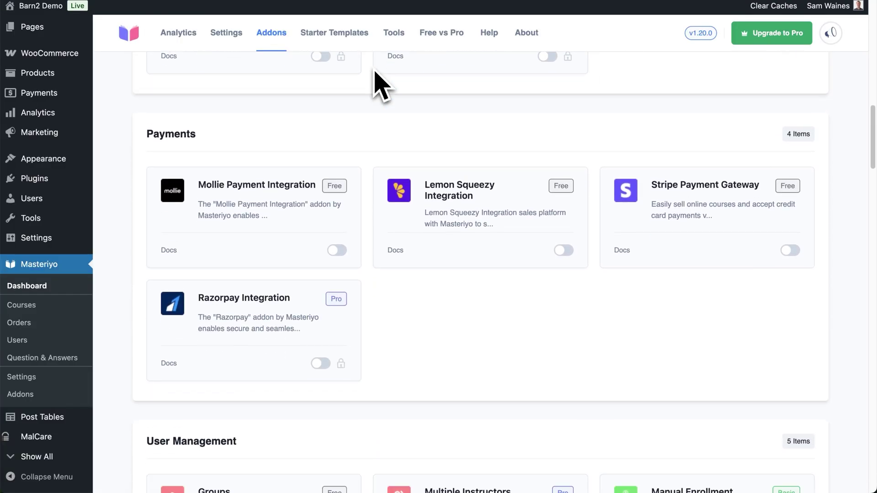
# Step: Enable the WooCommerce Integration addon in the Commerce group of Masteriyo addons
pyautogui.scroll(-3, 372, 86)
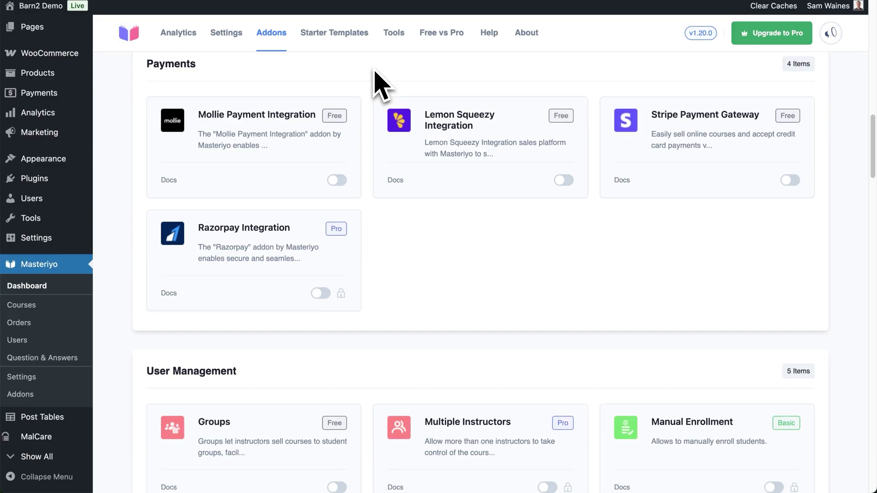
pyautogui.scroll(-8, 379, 85)
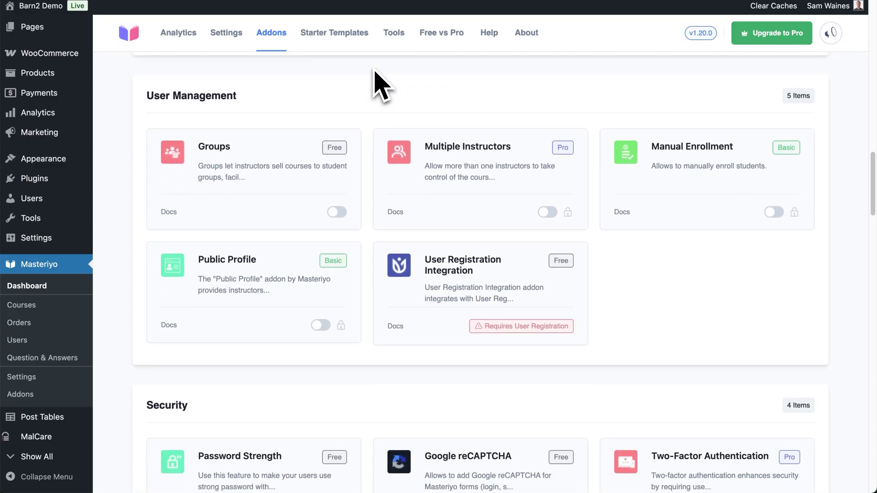
pyautogui.scroll(-8, 379, 84)
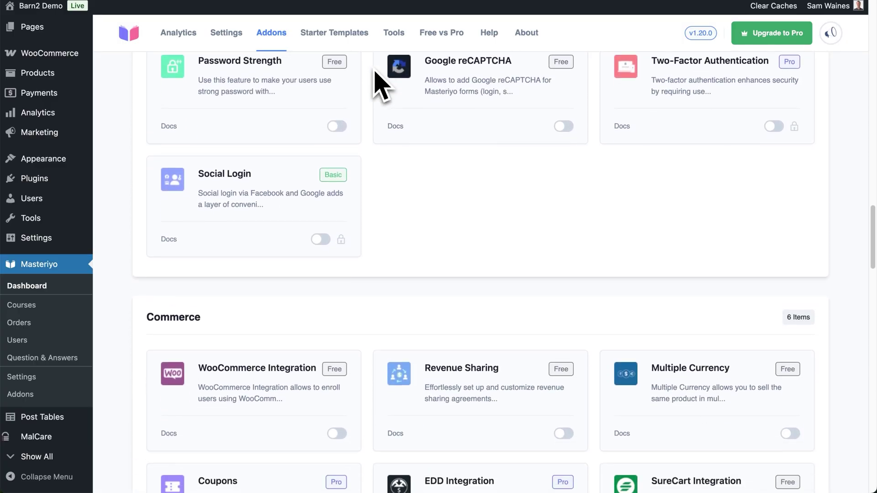
pyautogui.scroll(-1, 382, 87)
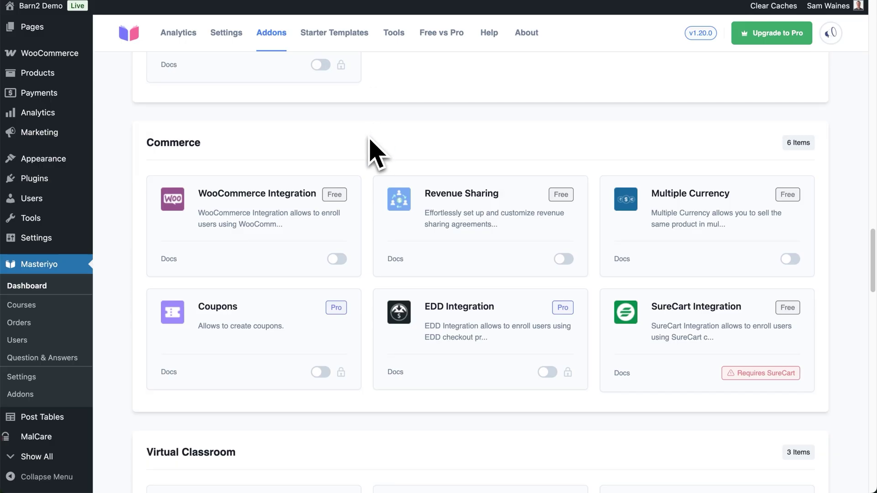
pyautogui.click(337, 259)
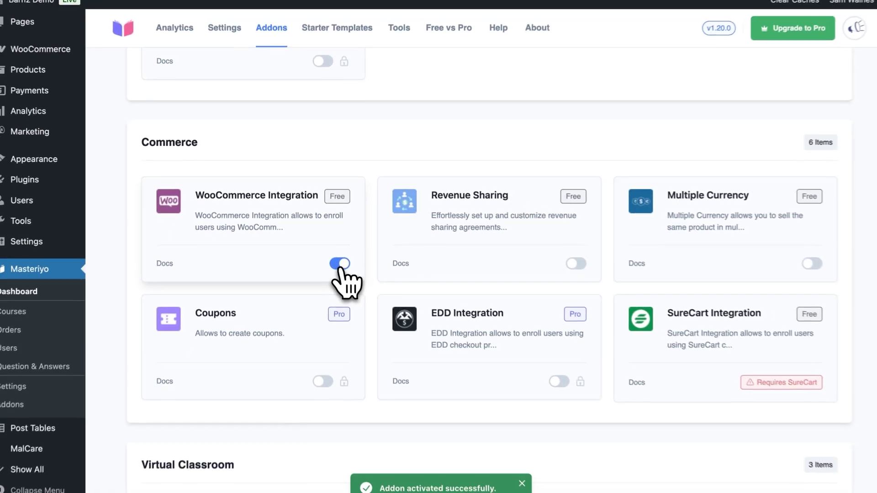
pyautogui.scroll(-7, 370, 249)
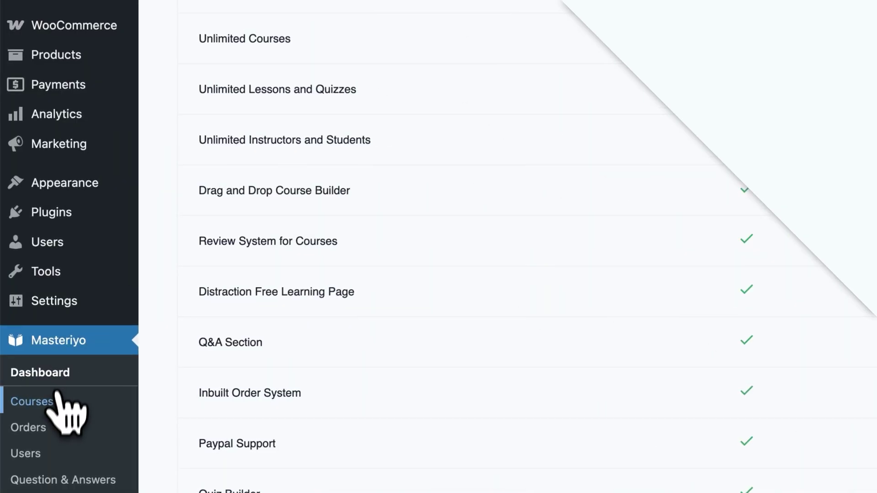
# Step: Start a new course from the Masteriyo course list and enter "Shopify for beginners" as its name
pyautogui.click(58, 397)
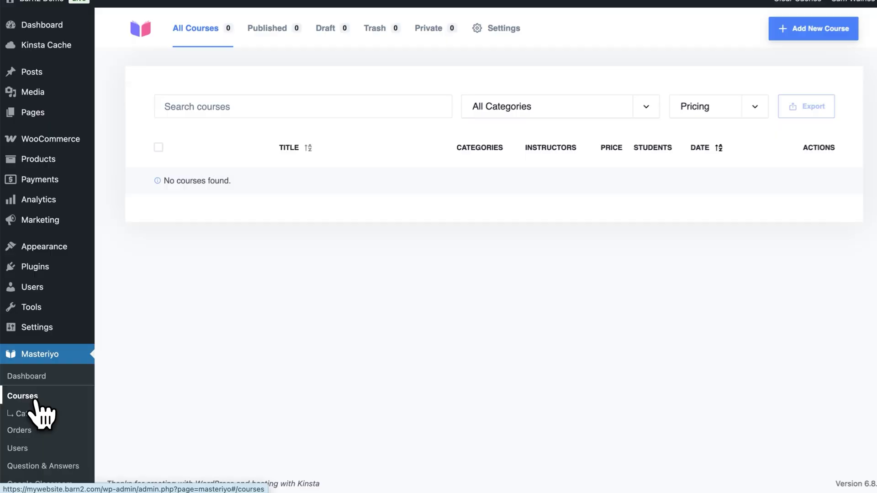
pyautogui.click(802, 34)
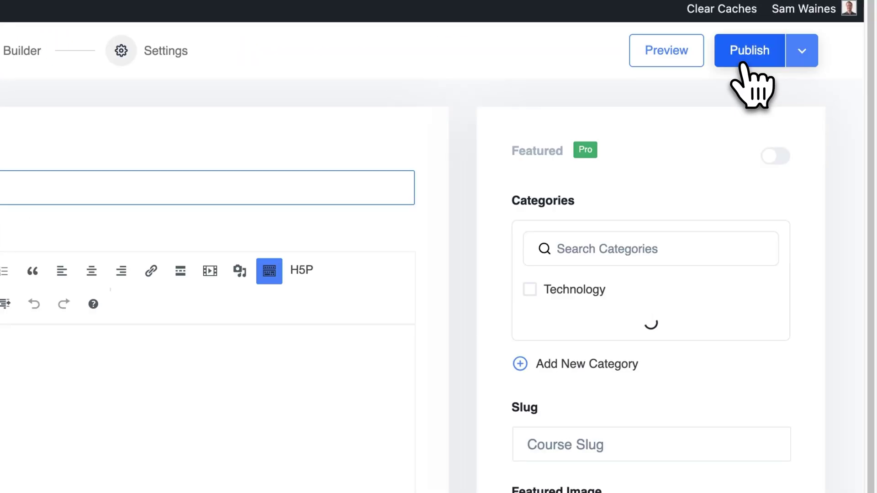
pyautogui.write('Shopify')
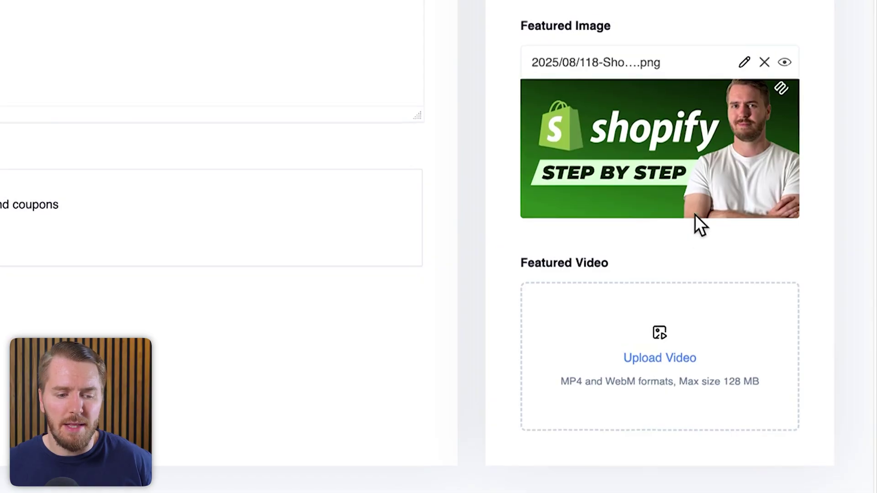
# Step: Open the "Shopify setup guide" video lesson for editing from the course builder
pyautogui.scroll(6, 695, 215)
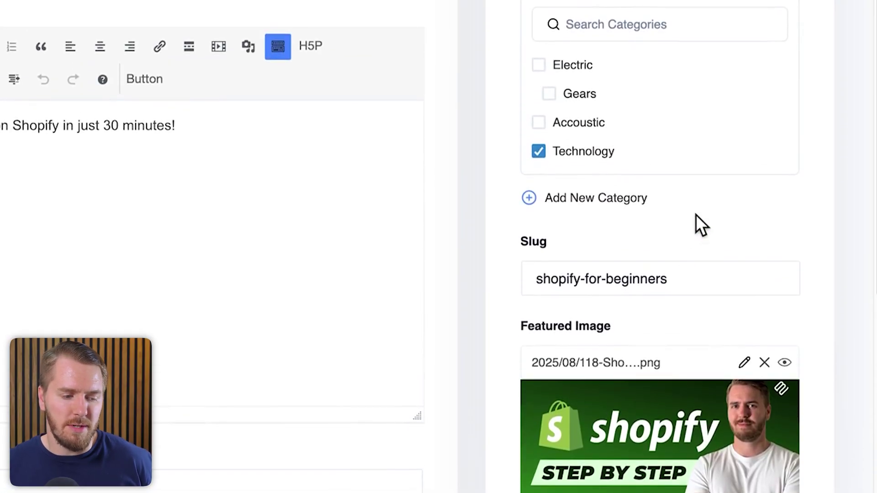
pyautogui.click(311, 36)
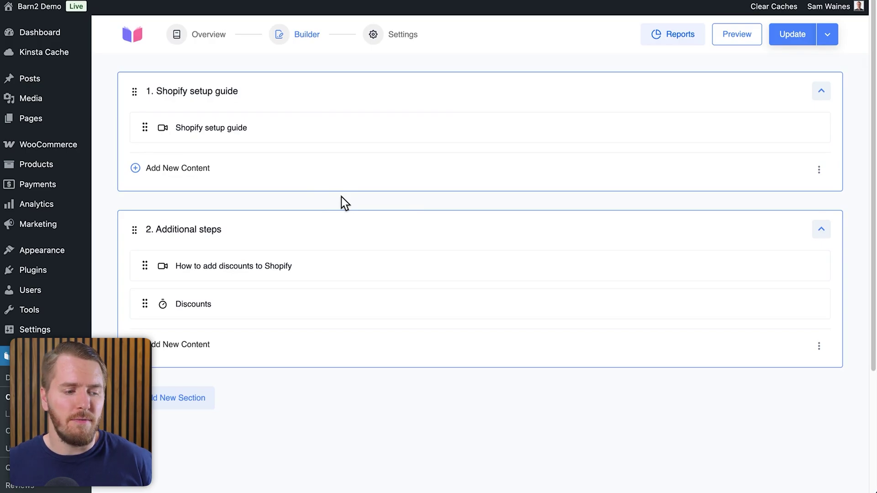
pyautogui.click(235, 132)
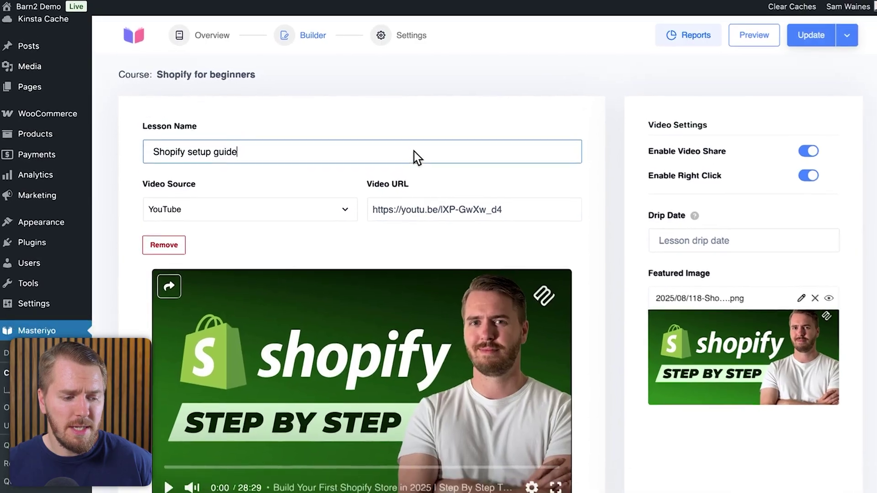
# Step: Review the lesson's video source, timestamps, subtitles, description and drip date, and update the lesson
pyautogui.scroll(-2, 414, 152)
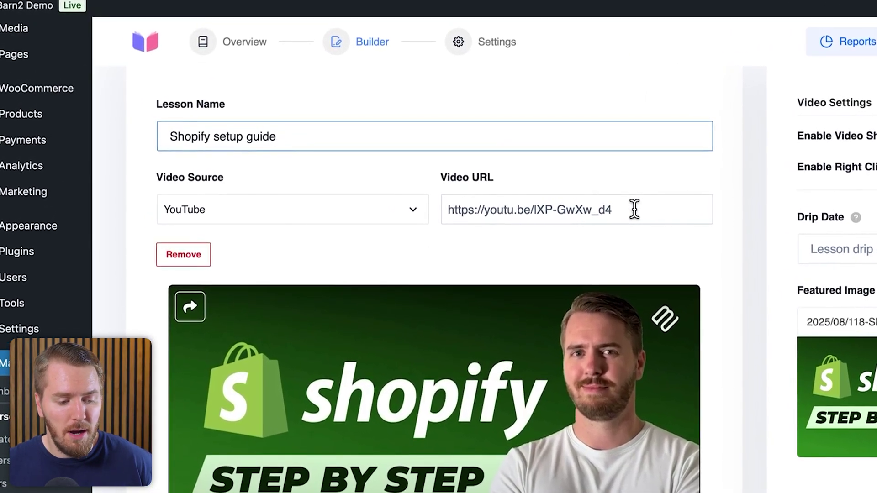
pyautogui.click(410, 211)
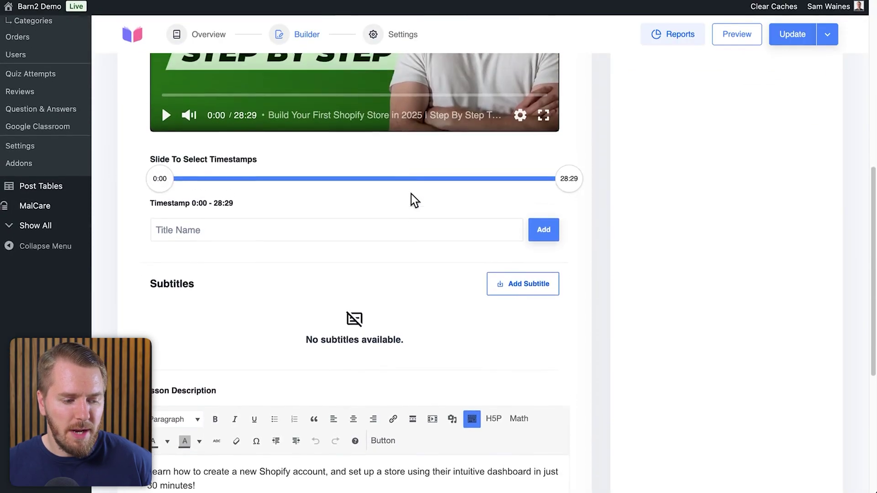
pyautogui.scroll(1, 411, 196)
pyautogui.scroll(-5, 411, 196)
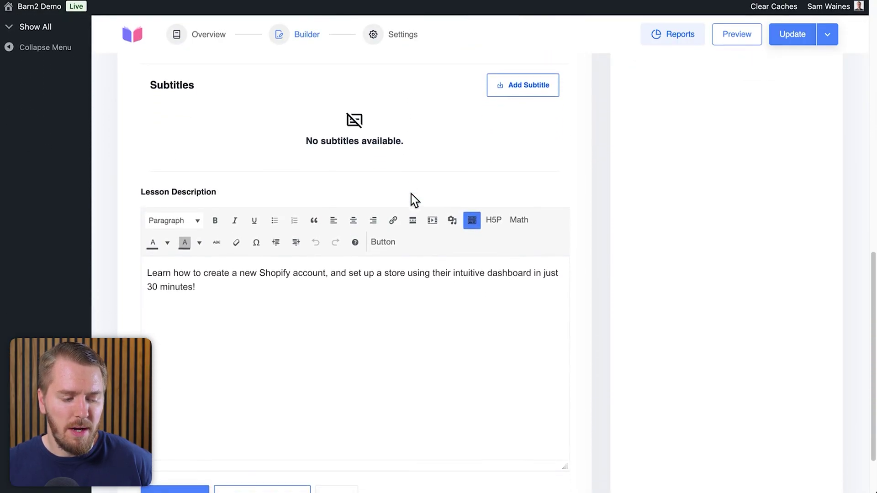
pyautogui.scroll(-1, 411, 197)
pyautogui.scroll(2, 327, 243)
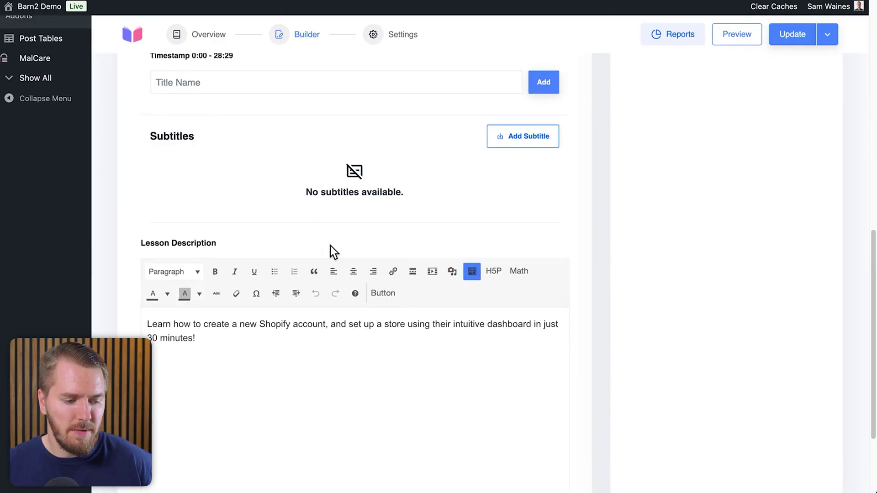
pyautogui.scroll(8, 330, 247)
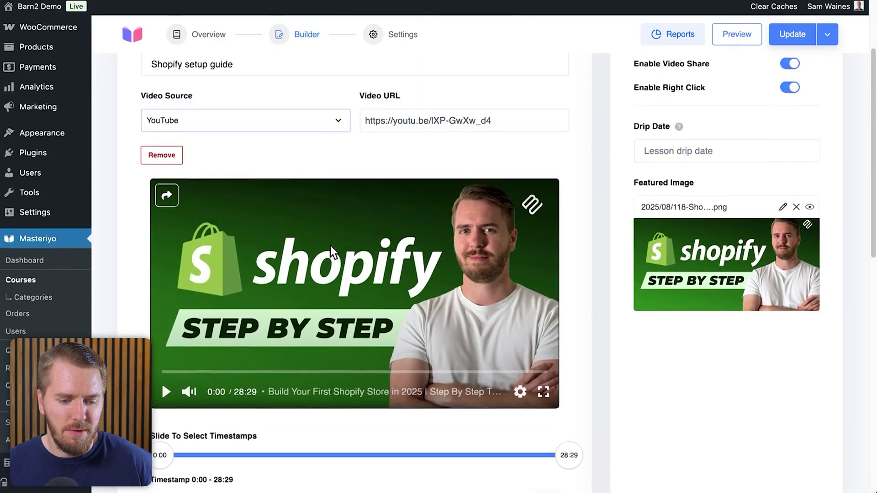
pyautogui.scroll(3, 330, 246)
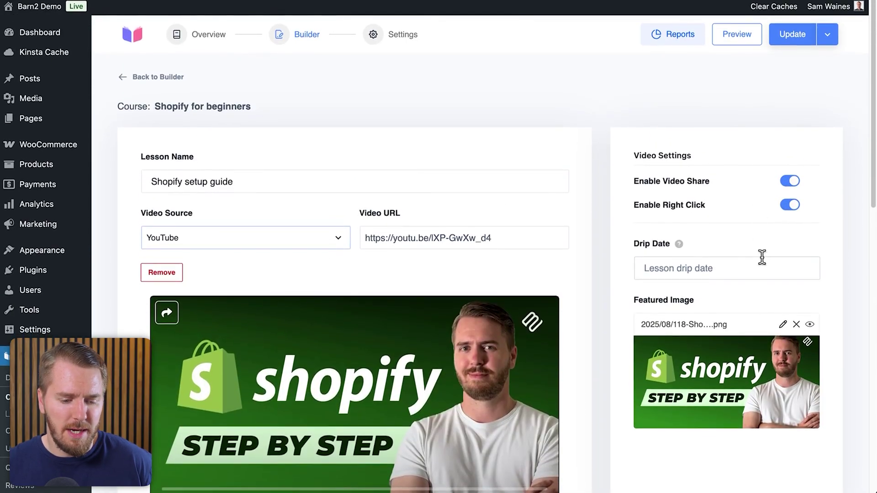
pyautogui.scroll(-10, 761, 257)
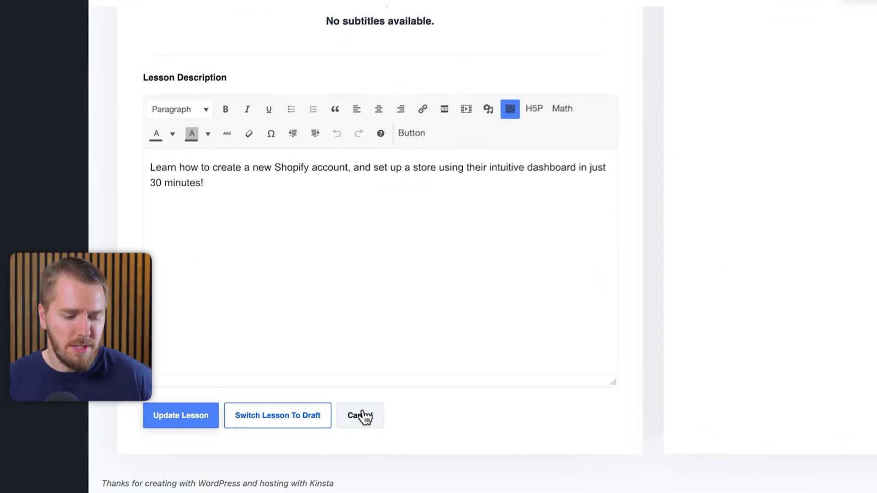
pyautogui.click(190, 412)
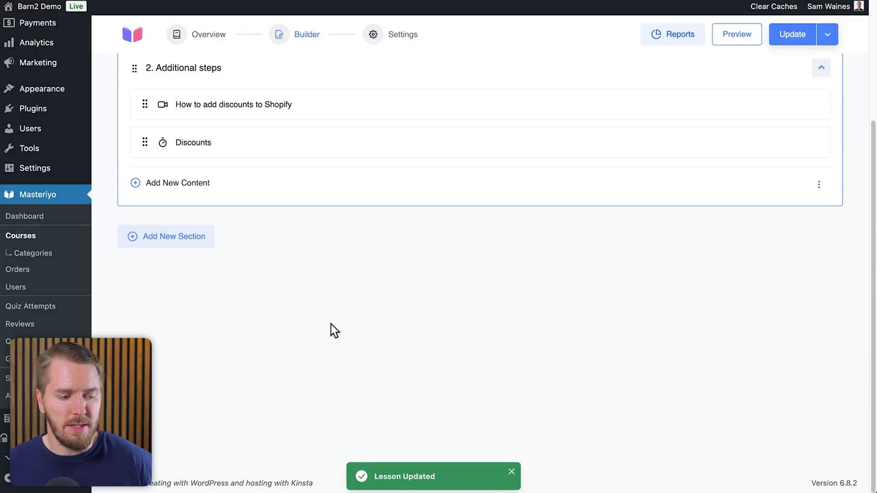
# Step: Try to move the "Additional steps" section up in the course builder
pyautogui.scroll(4, 133, 202)
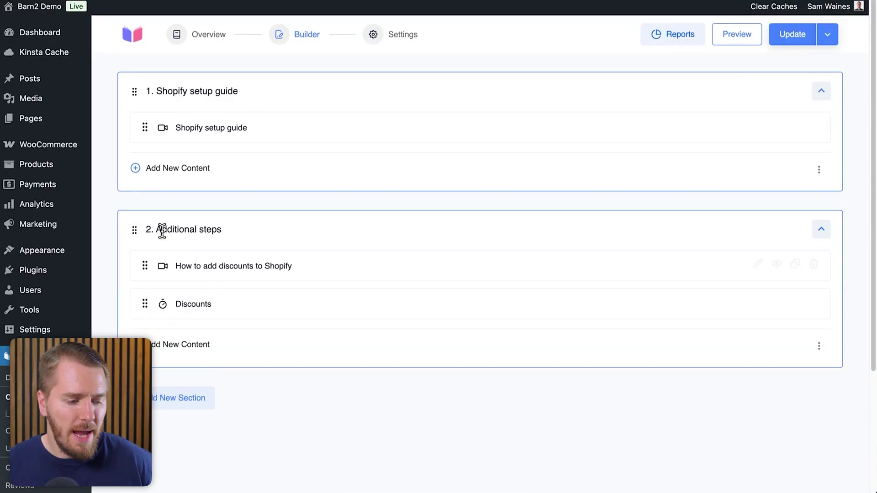
pyautogui.moveTo(135, 231); pyautogui.dragTo(133, 208)
pyautogui.moveTo(190, 250)
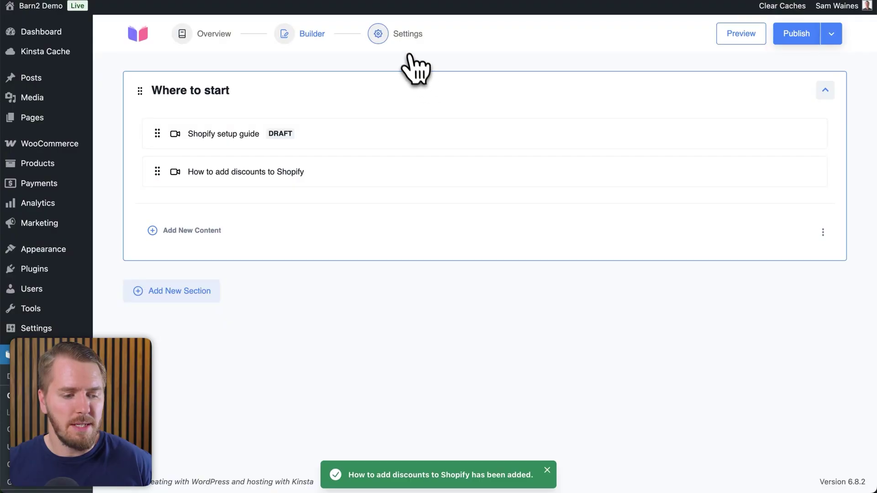
# Step: In the general course settings, set the badge to "Expert Choice", the difficulty to Beginner and the duration to 1 hour
pyautogui.click(405, 44)
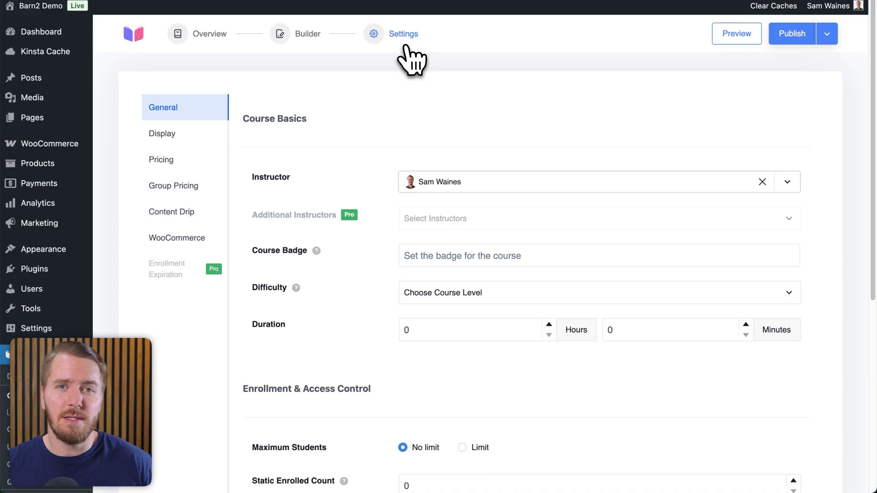
pyautogui.scroll(-3, 382, 151)
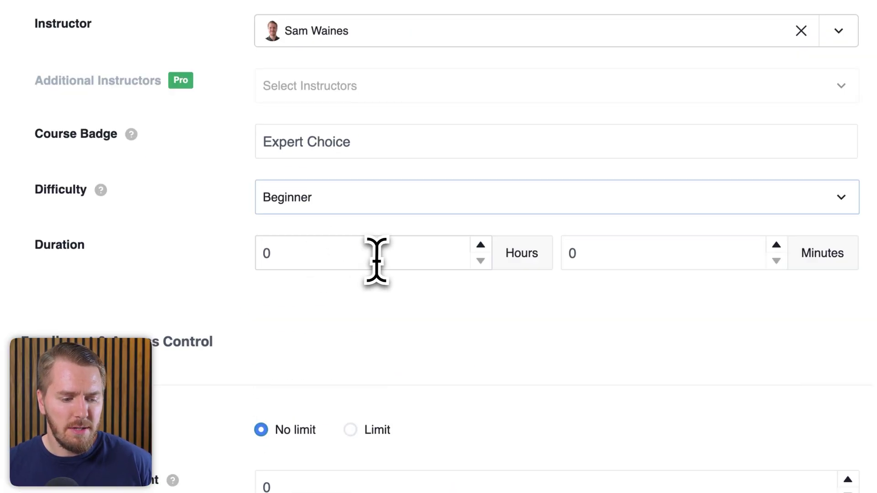
pyautogui.click(479, 234)
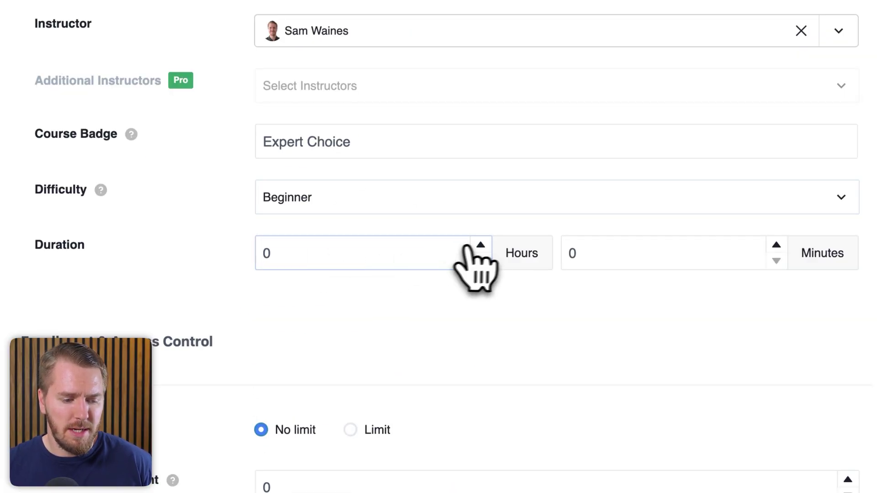
pyautogui.click(549, 227)
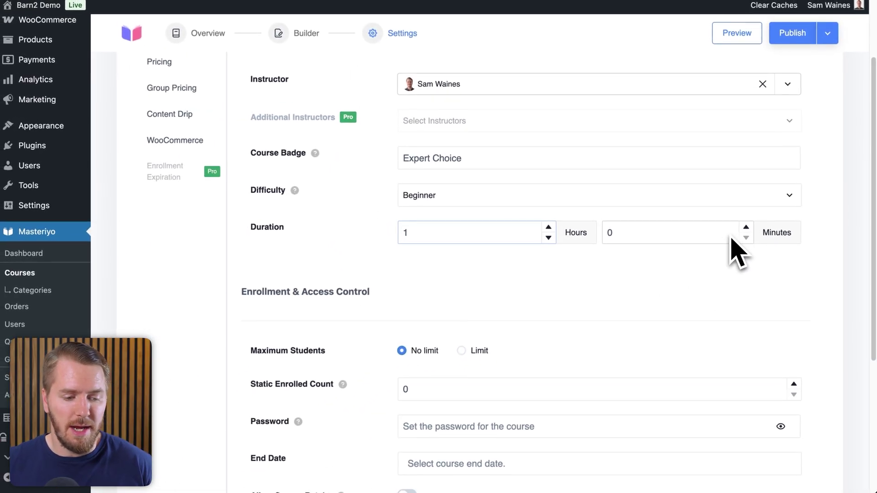
# Step: Try the free option that requires registration in the course pricing, and switch the course to Paid
pyautogui.scroll(-5, 681, 264)
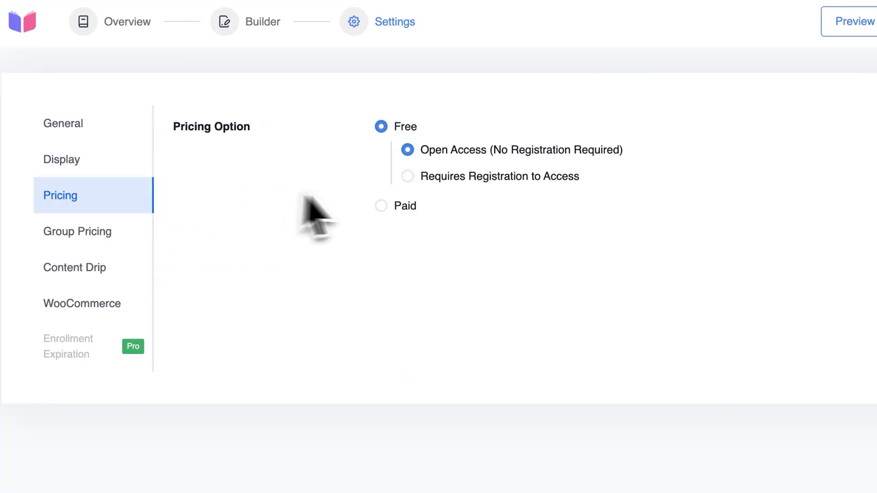
pyautogui.click(408, 177)
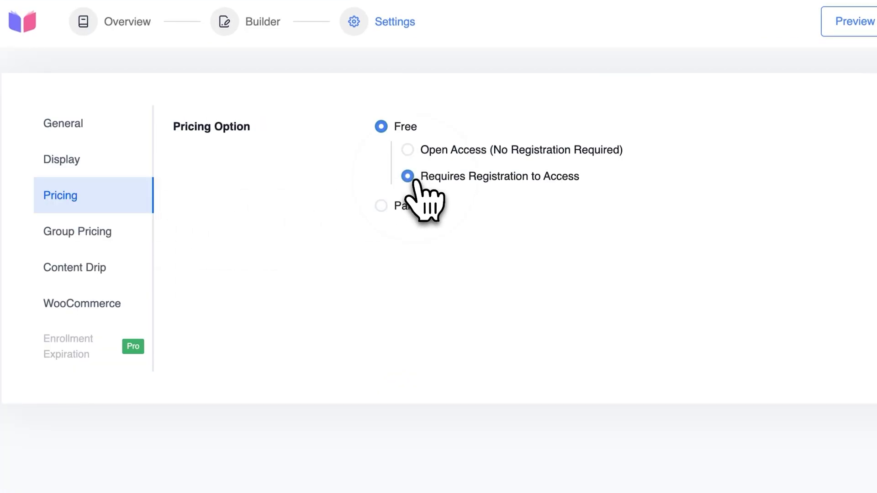
pyautogui.click(392, 205)
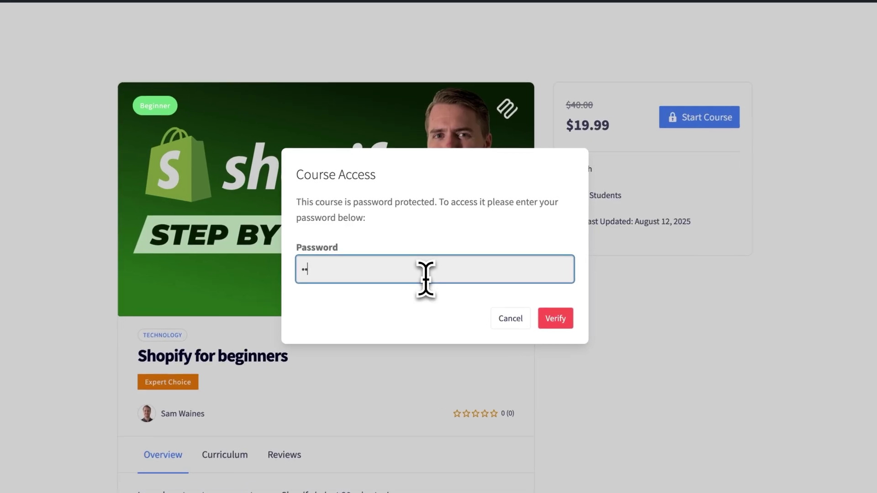
# Step: Enter the course password in the Course Access dialog of the "Shopify for beginners" page and verify it
pyautogui.write('•••••')
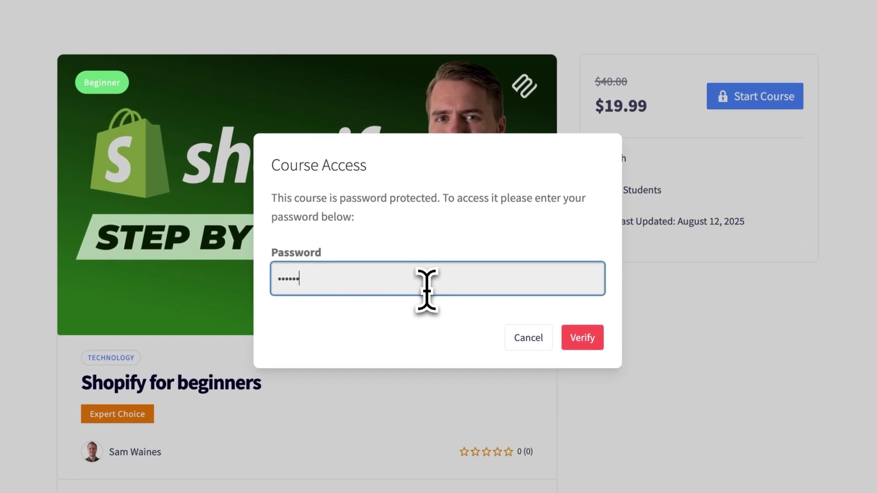
pyautogui.write('•••')
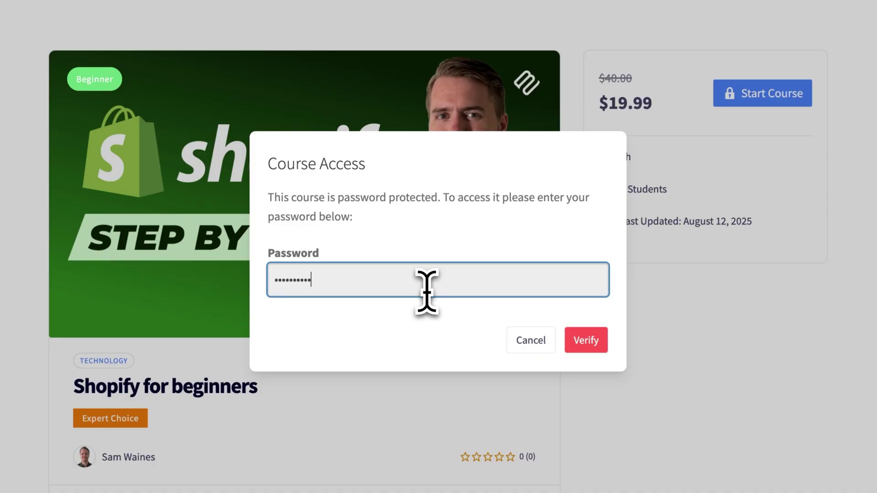
pyautogui.click(586, 349)
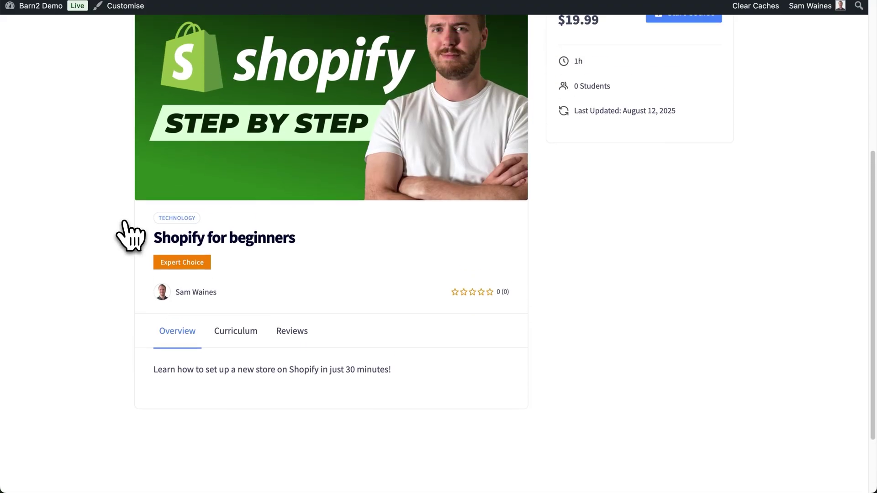
# Step: Start the "Shopify for beginners" course and mark its "Shopify setup guide" lesson as complete
pyautogui.scroll(3, 130, 235)
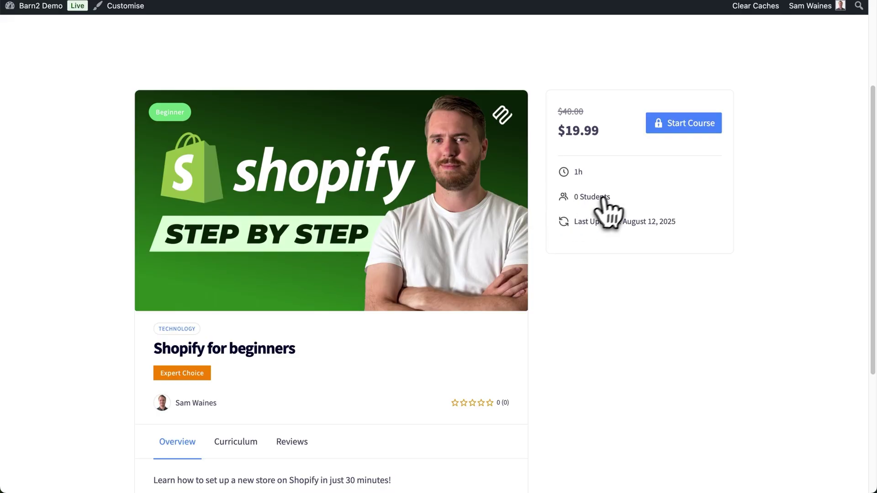
pyautogui.click(687, 128)
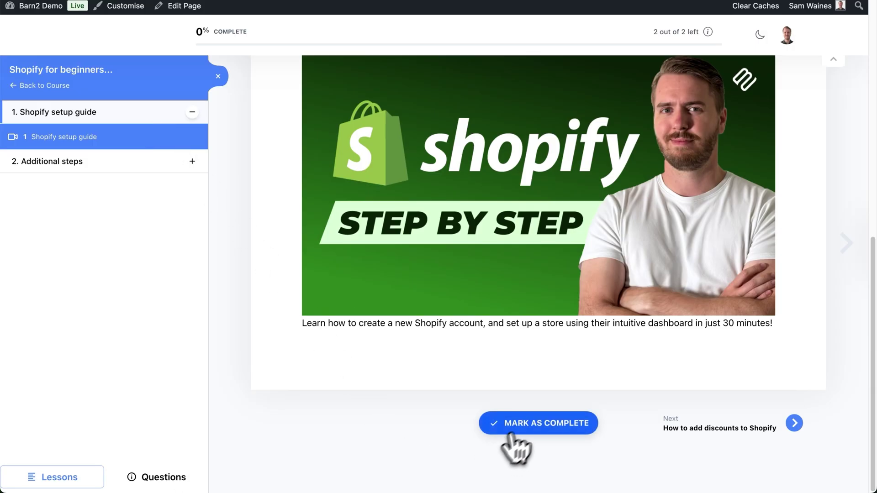
pyautogui.click(532, 423)
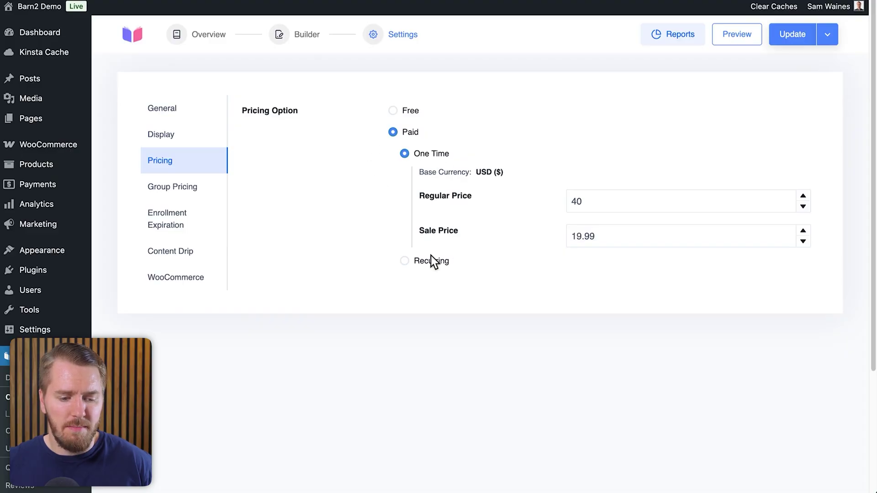
# Step: Select recurring payment in the paid course's pricing options and update the course
pyautogui.click(403, 263)
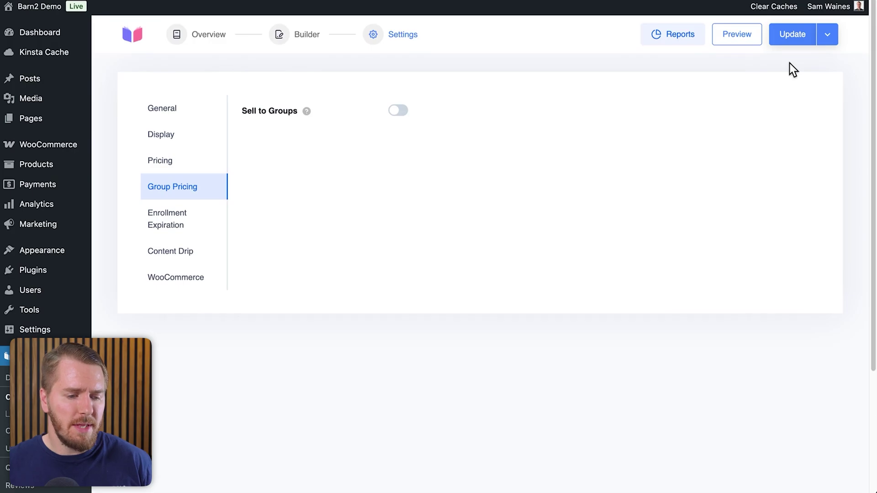
pyautogui.click(800, 35)
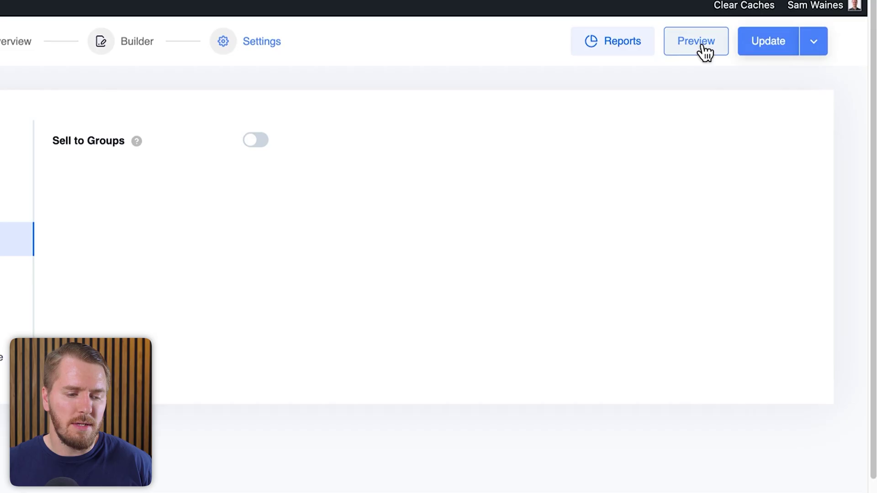
# Step: Preview the course page, review its details and curriculum, and continue the course with the course access password
pyautogui.click(703, 45)
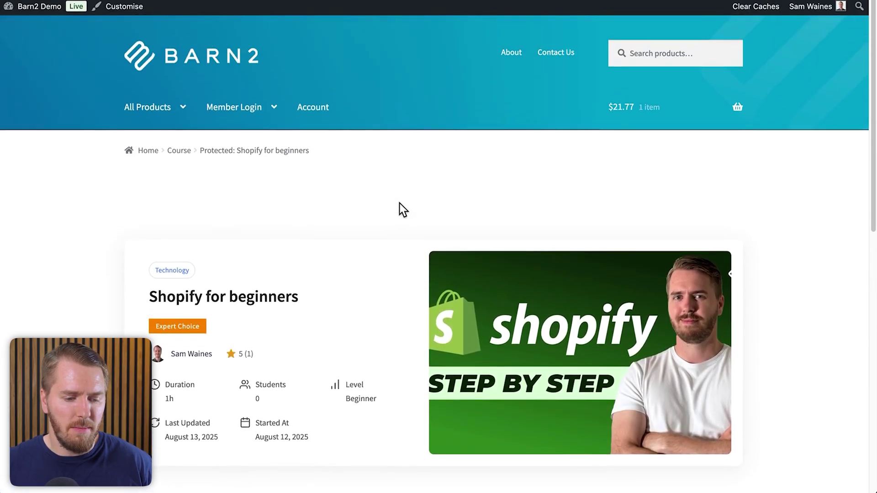
pyautogui.scroll(-5, 399, 204)
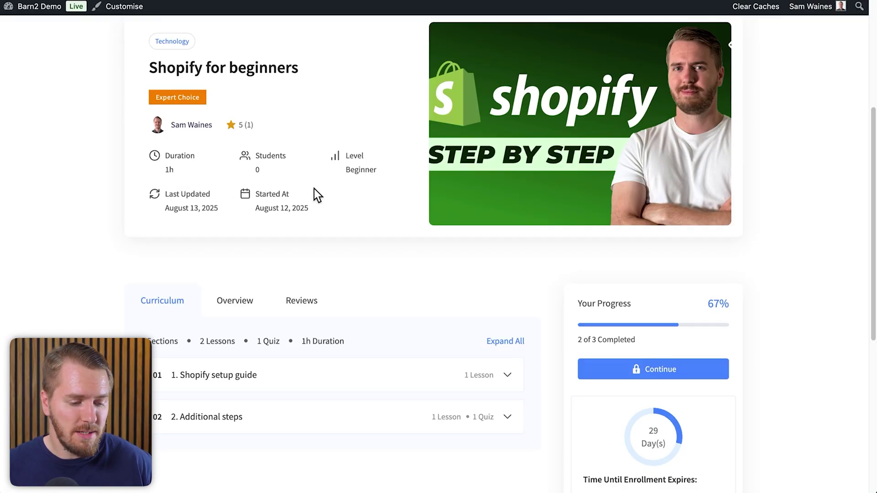
pyautogui.scroll(-2, 313, 188)
pyautogui.click(683, 296)
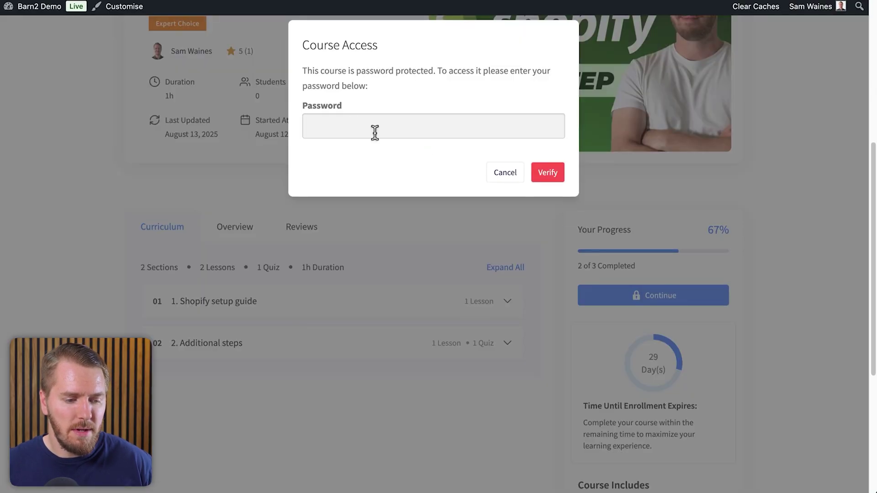
pyautogui.click(351, 125)
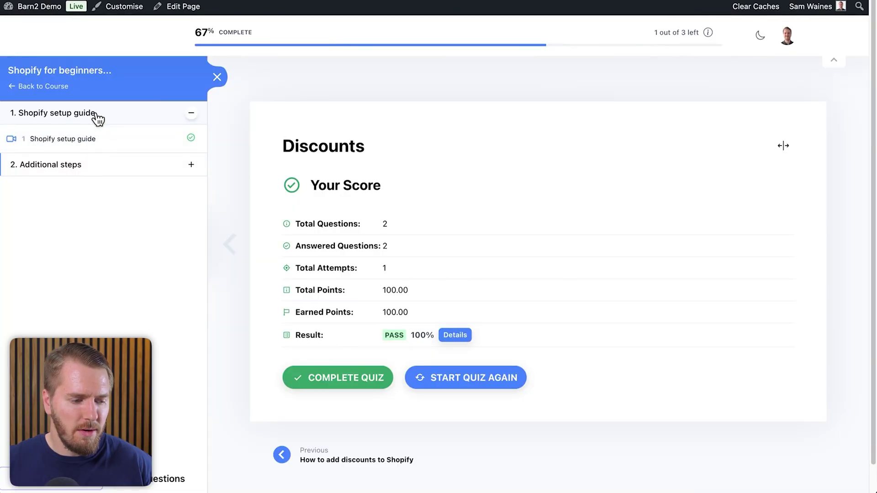
# Step: Open the "Shopify setup guide" lesson in the learning view and review its video and overview text
pyautogui.click(96, 118)
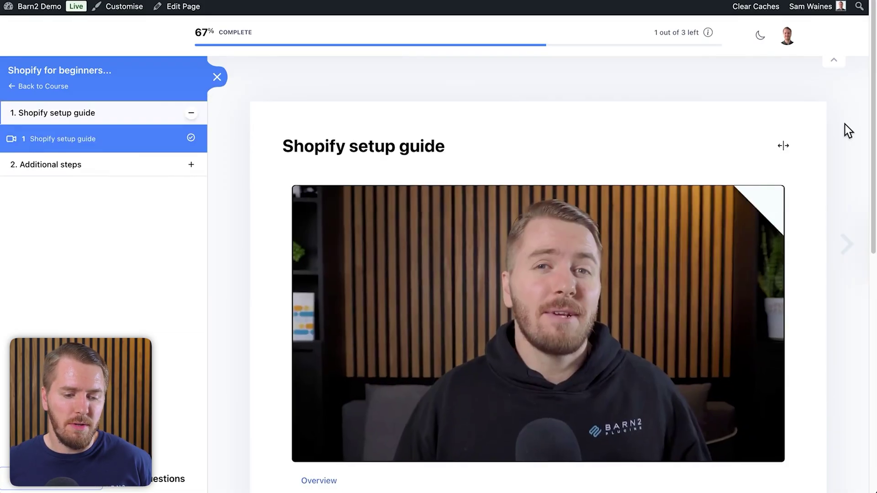
pyautogui.scroll(-1, 844, 124)
pyautogui.scroll(-7, 845, 124)
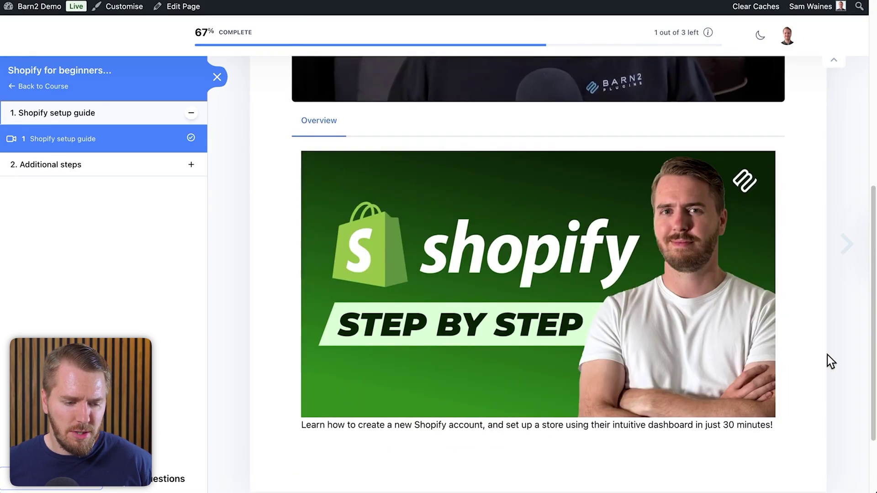
pyautogui.scroll(-2, 826, 355)
pyautogui.scroll(1, 827, 355)
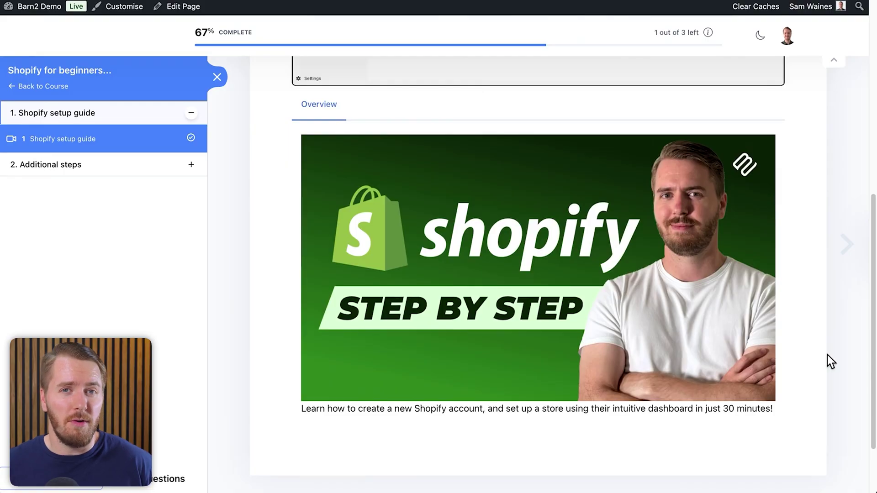
# Step: Open the "How to add discounts to Shopify" lesson under "Additional steps" and review its overview and completion status
pyautogui.scroll(-1, 681, 393)
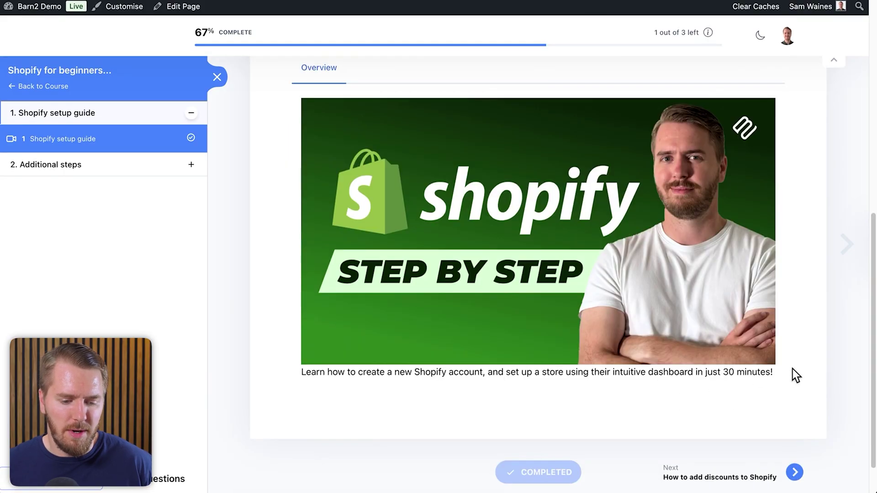
pyautogui.scroll(7, 793, 369)
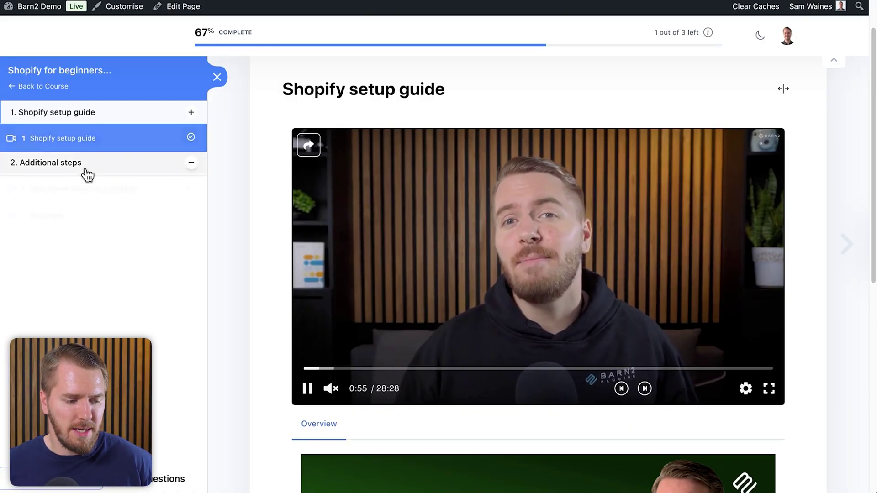
pyautogui.click(87, 174)
pyautogui.click(95, 170)
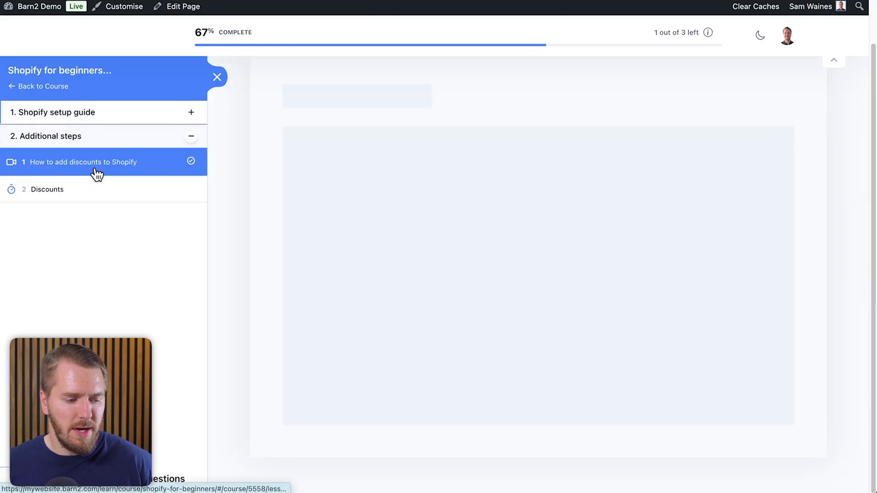
pyautogui.scroll(-3, 459, 259)
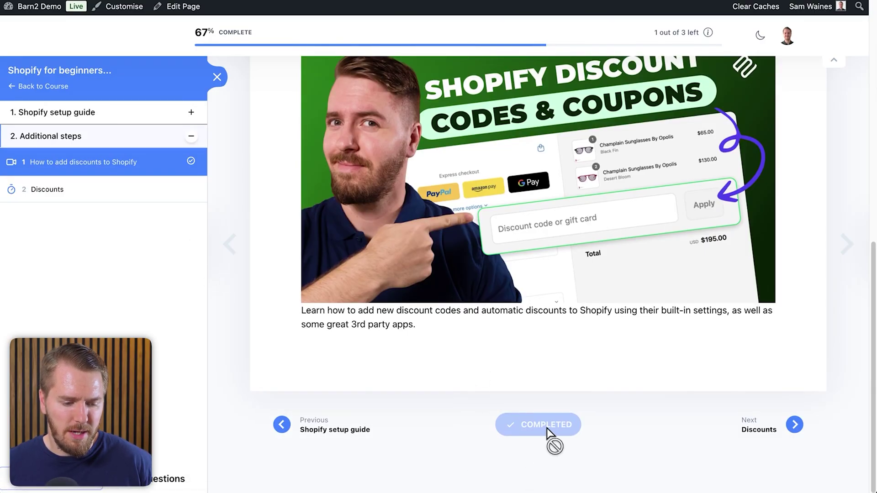
# Step: Open the "Discounts" quiz, start it again and review its timer and questions
pyautogui.click(104, 191)
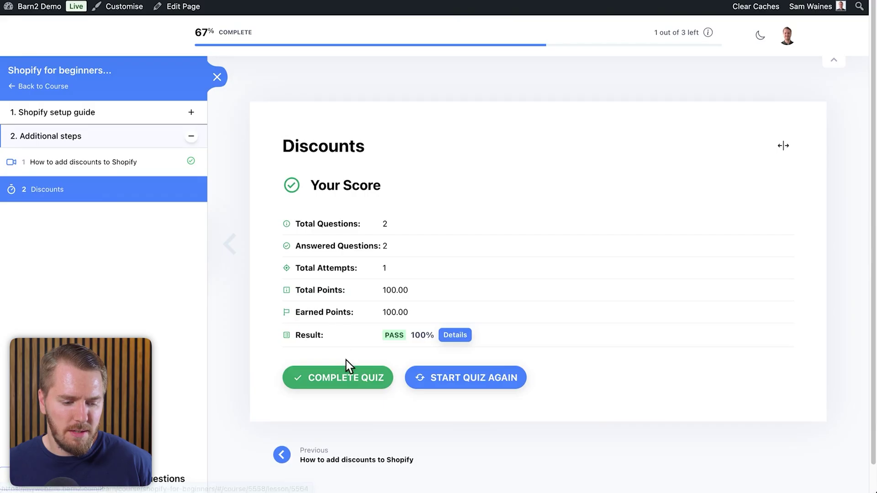
pyautogui.click(466, 378)
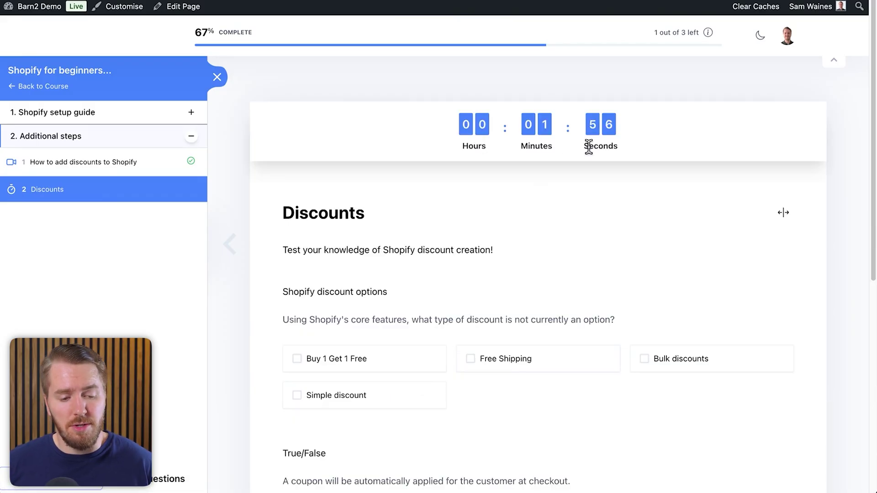
pyautogui.scroll(-3, 613, 213)
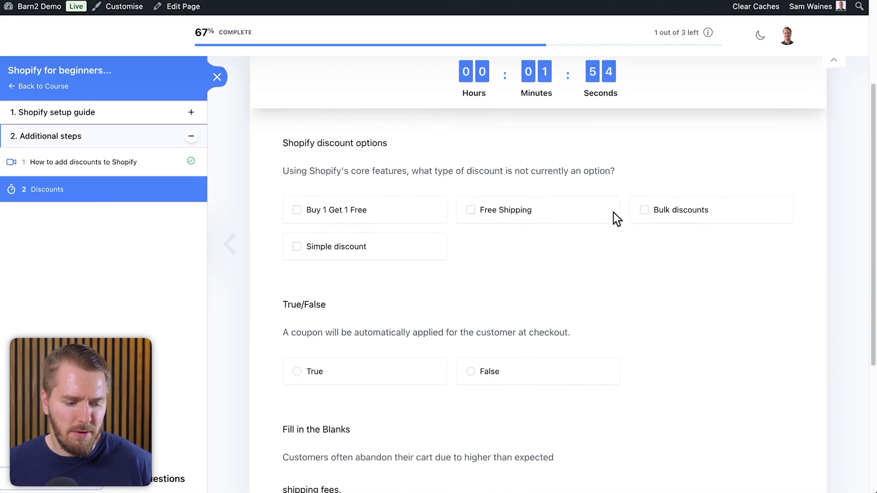
pyautogui.scroll(2, 612, 212)
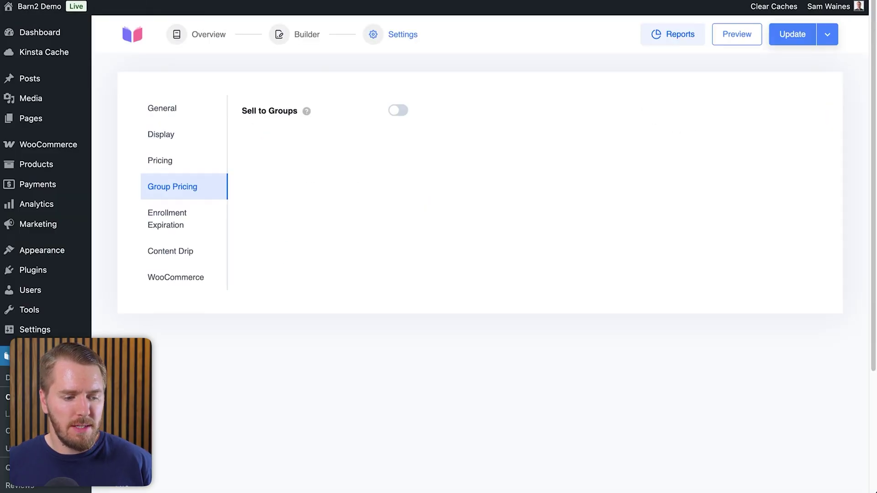
# Step: Add a quiz named "Discounts" to the "Shopify setup guide" section in the course builder
pyautogui.click(301, 34)
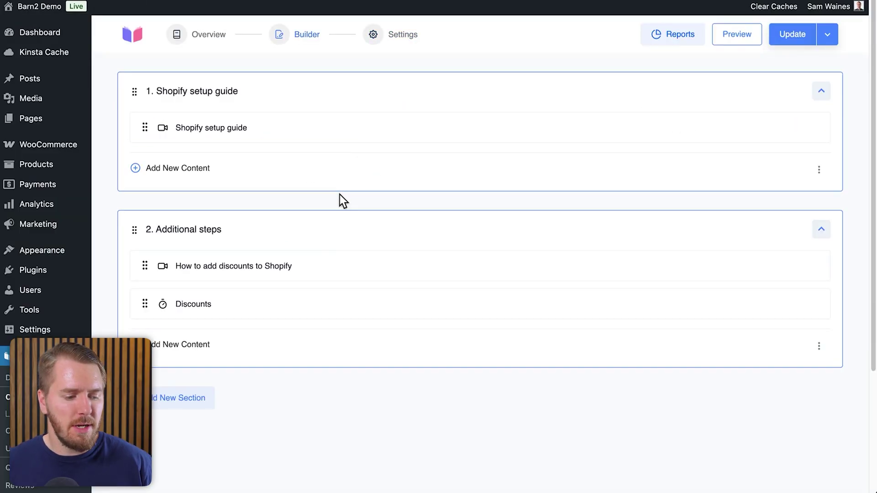
pyautogui.click(196, 170)
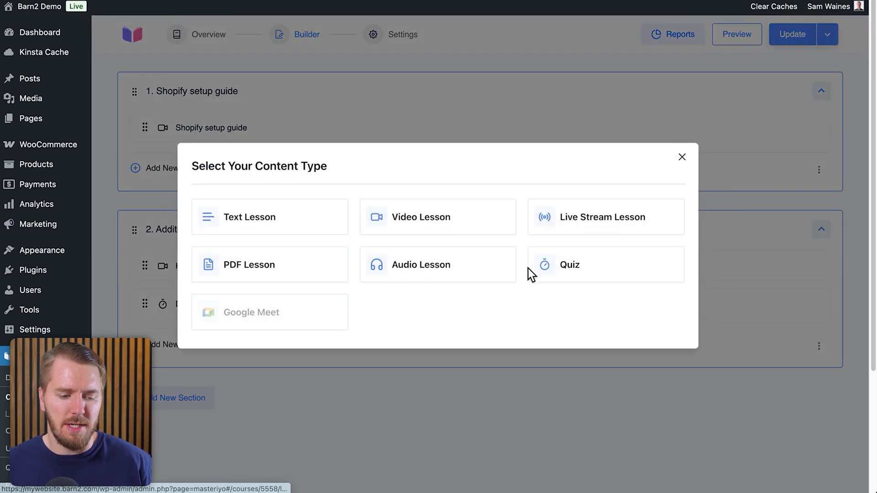
pyautogui.click(580, 270)
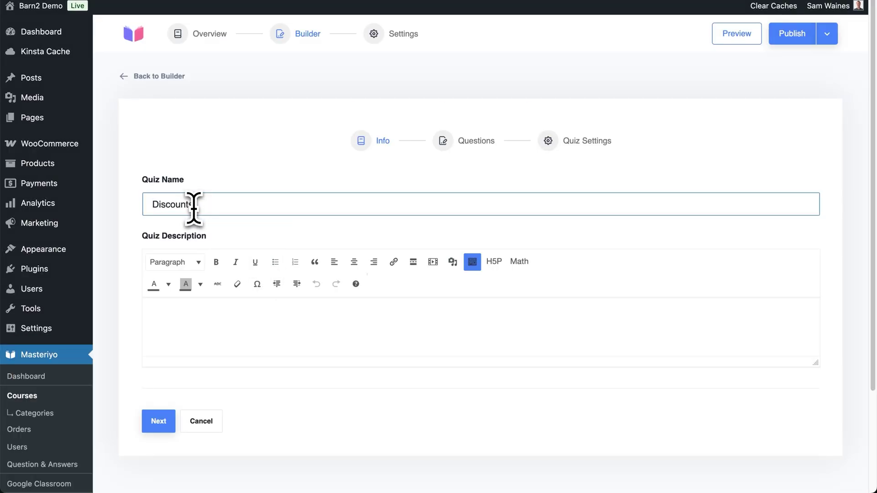
pyautogui.click(188, 311)
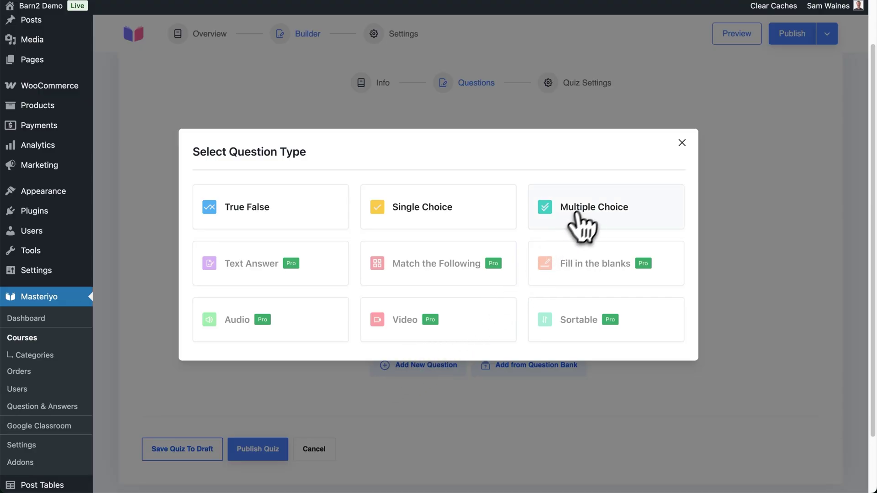
# Step: Add a multiple choice question with "Bulk discounts" as the only correct answer, and open the quiz settings
pyautogui.click(589, 206)
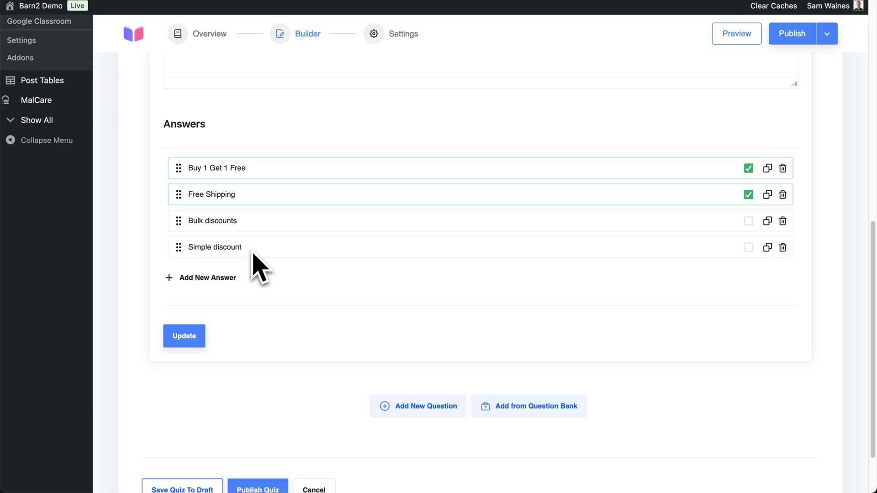
pyautogui.click(748, 221)
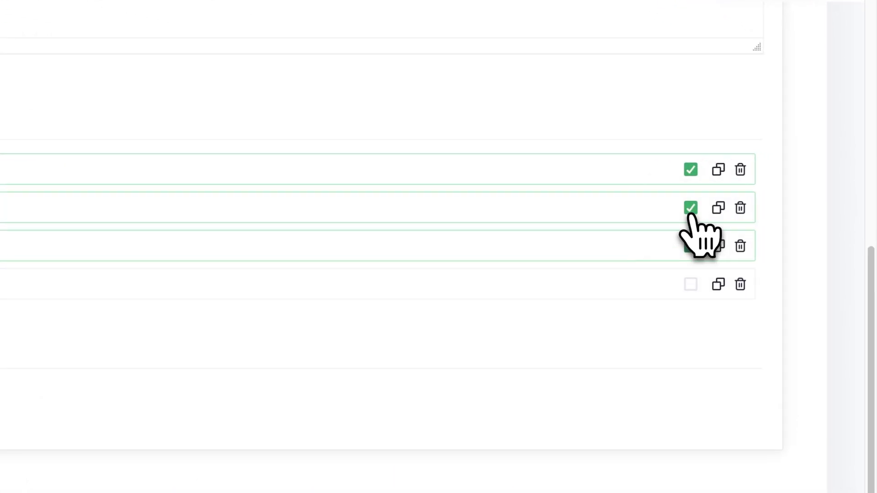
pyautogui.click(684, 209)
pyautogui.click(684, 170)
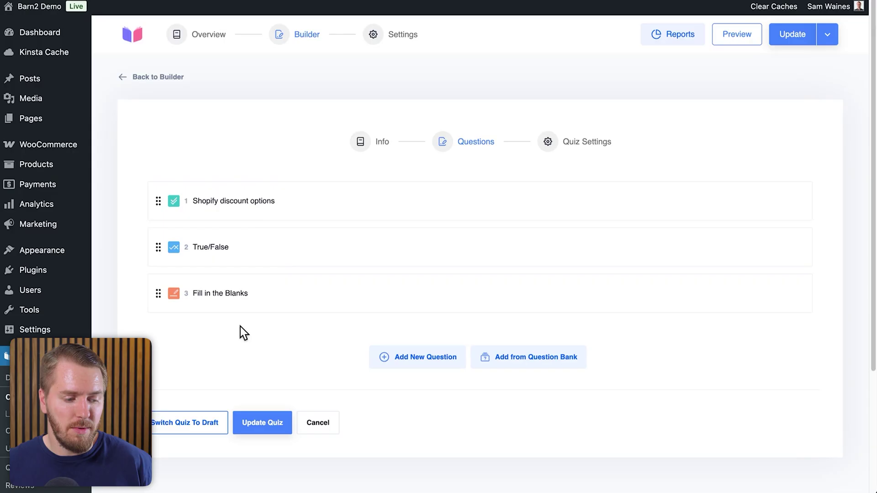
pyautogui.click(548, 143)
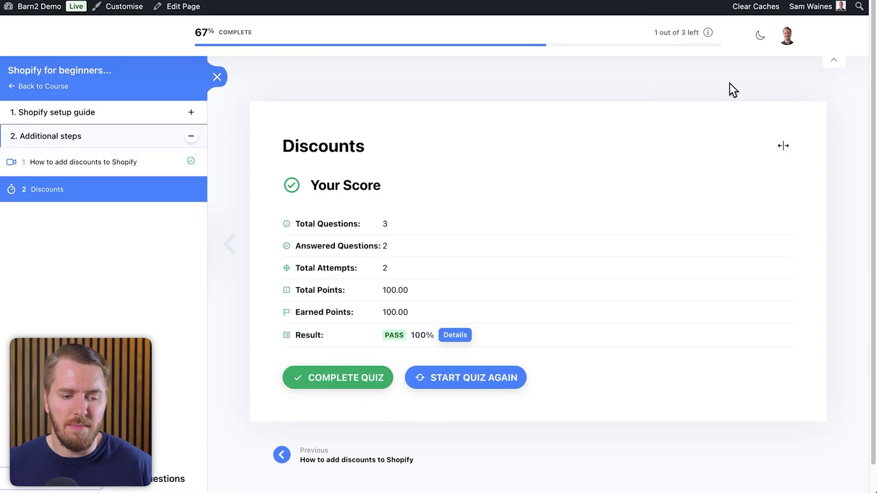
# Step: Try the dark mode in the learning view and collapse its progress header and curriculum sidebar
pyautogui.click(760, 36)
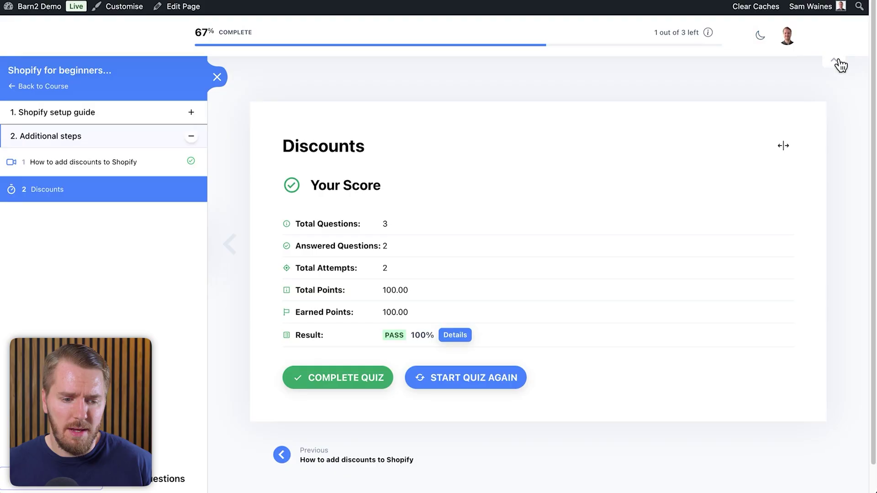
pyautogui.click(839, 63)
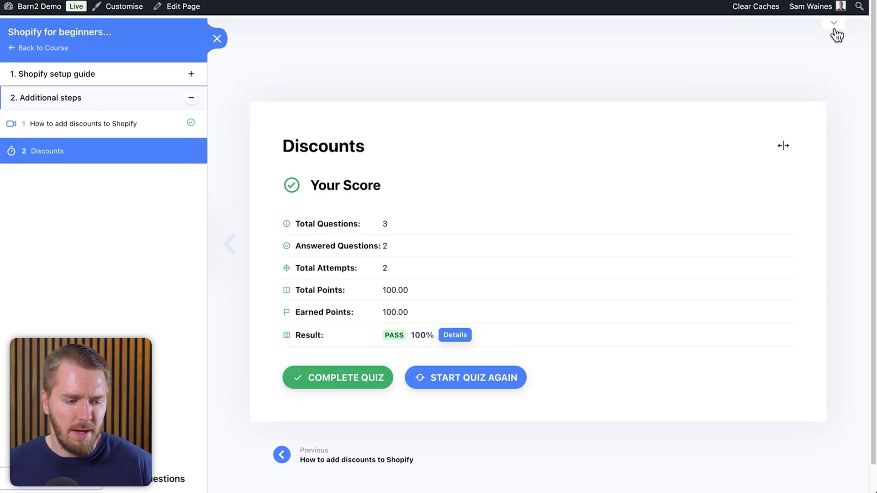
pyautogui.click(219, 45)
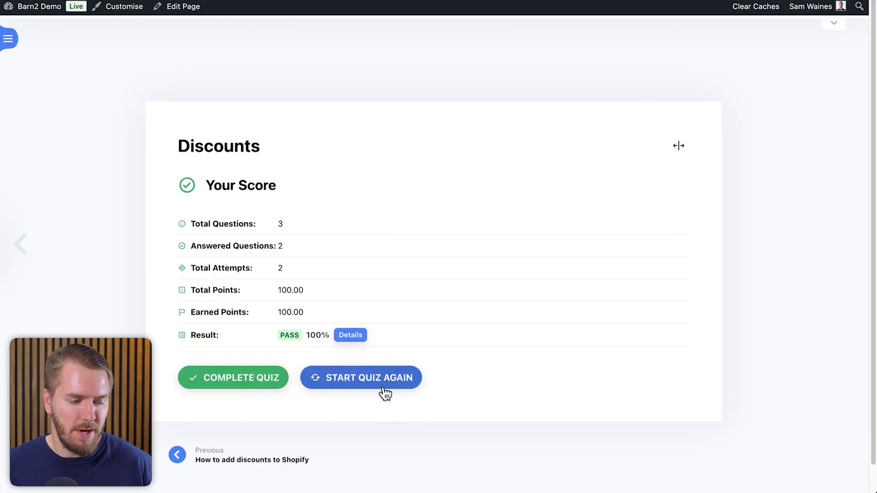
# Step: Return to the "How to add discounts to Shopify" lesson and review it in the distraction-free layout
pyautogui.click(219, 460)
pyautogui.scroll(-10, 454, 260)
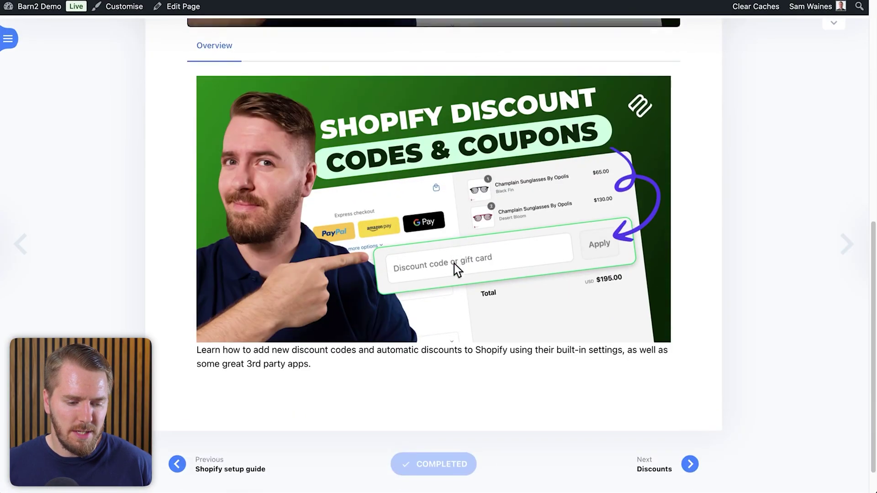
pyautogui.scroll(10, 547, 297)
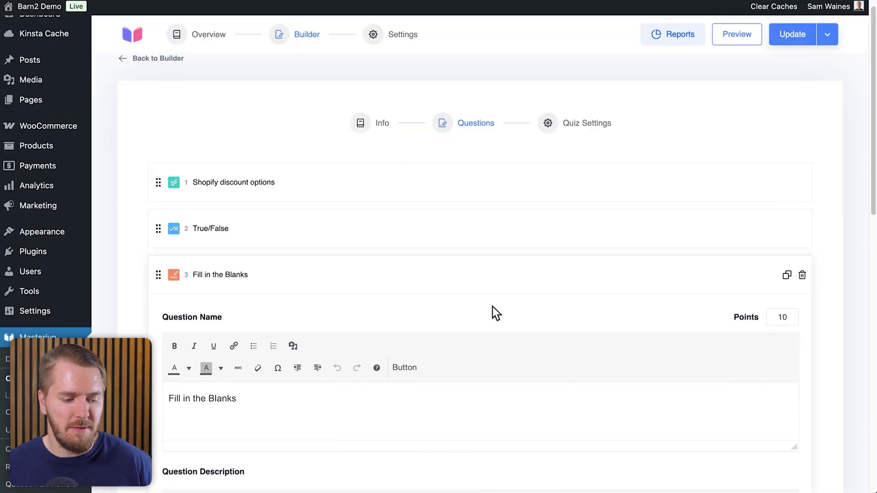
# Step: Examine the "Fill in the Blanks" question's name, description, answer text and answer explanation in the quiz builder
pyautogui.scroll(-8, 492, 306)
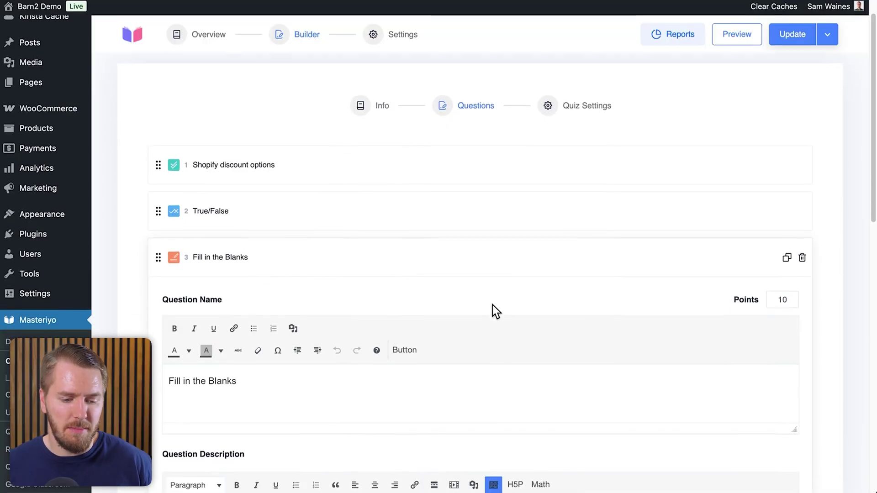
pyautogui.scroll(-2, 492, 305)
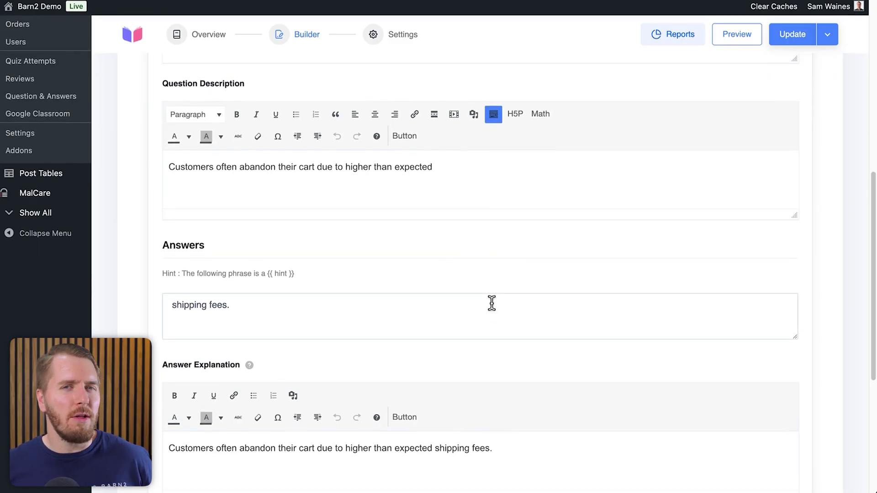
pyautogui.scroll(-1, 491, 303)
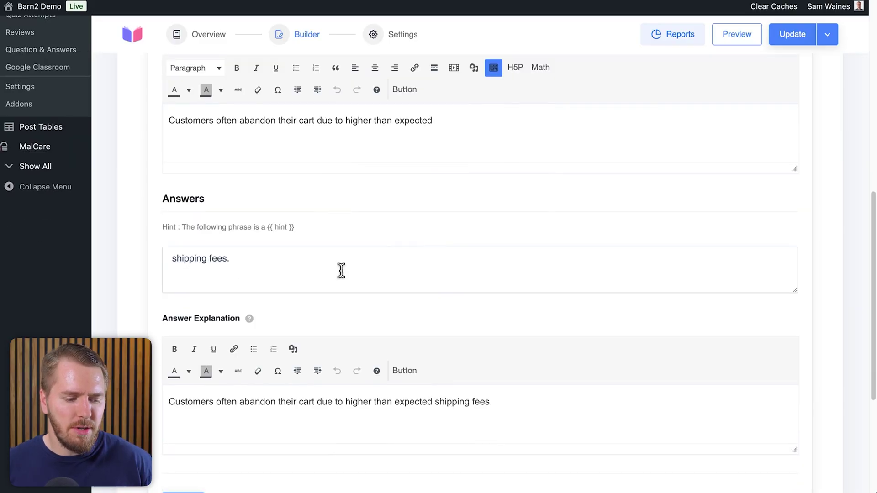
pyautogui.scroll(-3, 341, 271)
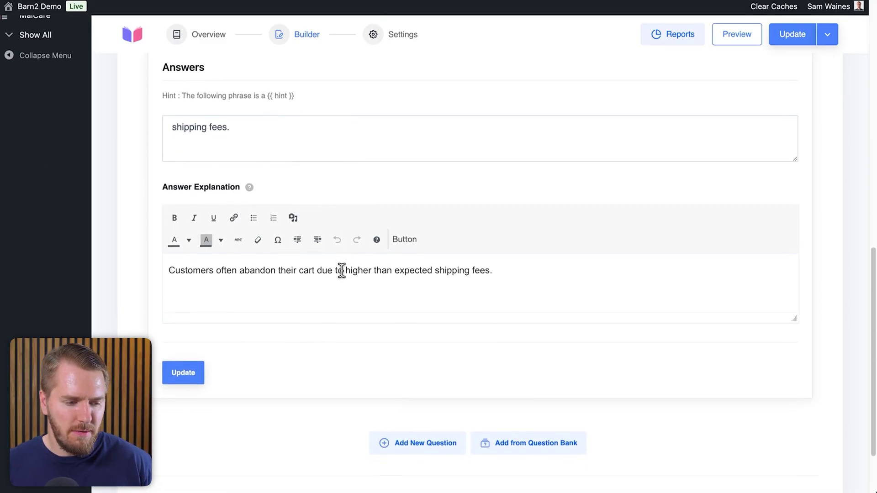
pyautogui.scroll(6, 341, 271)
pyautogui.scroll(-7, 342, 270)
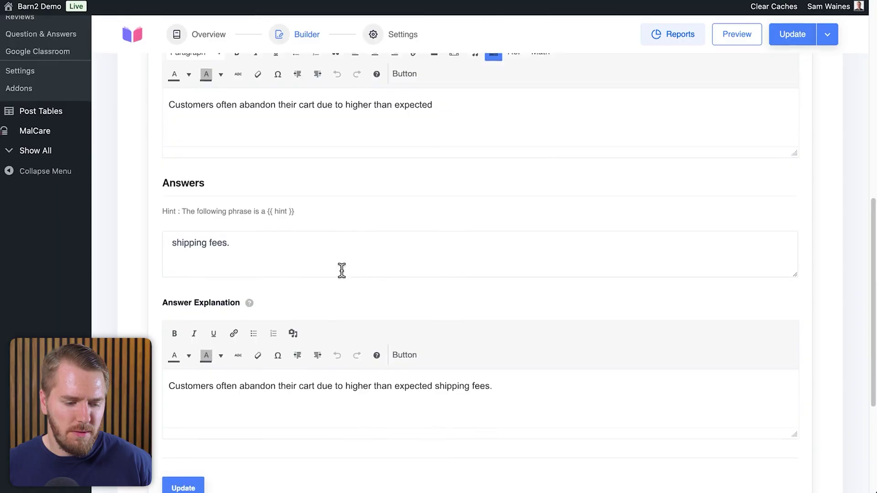
pyautogui.scroll(6, 343, 272)
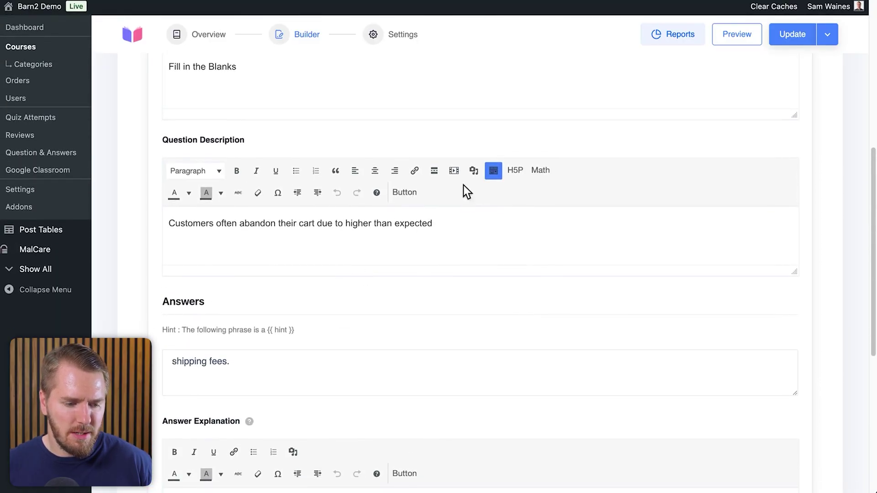
pyautogui.scroll(-5, 434, 252)
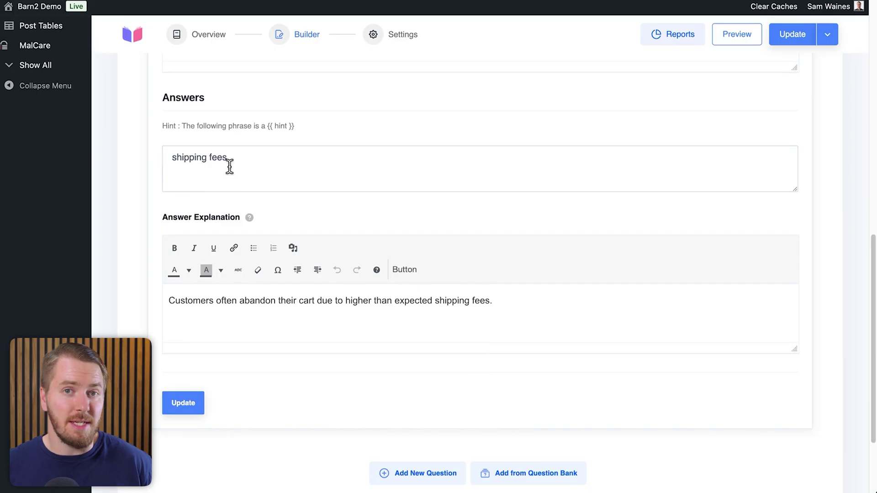
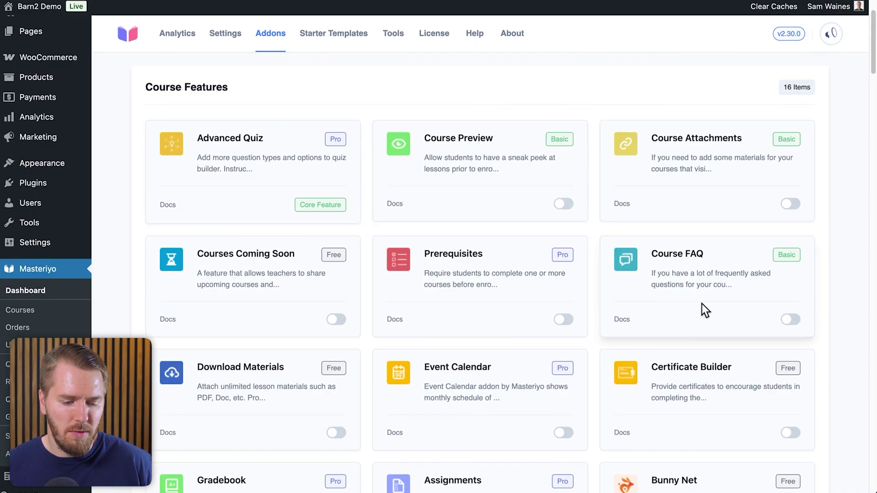
# Step: Browse the Masteriyo addons and examine the Course Features selection, including Certificate Builder, Gradebook and Course Bundle
pyautogui.scroll(-5, 842, 222)
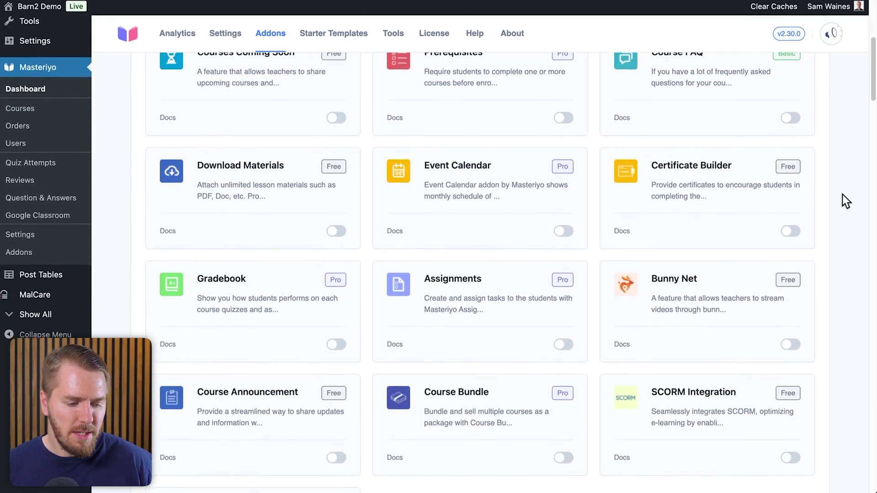
pyautogui.scroll(-1, 842, 195)
pyautogui.scroll(7, 842, 195)
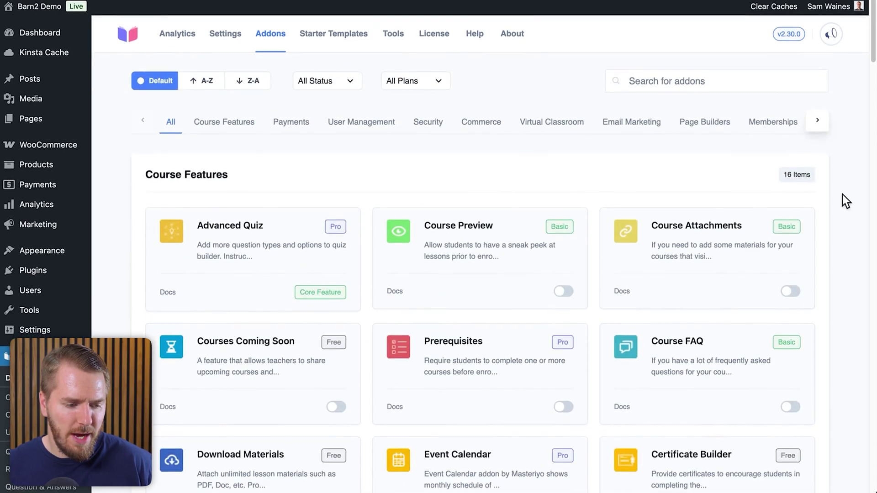
pyautogui.scroll(-4, 843, 195)
pyautogui.scroll(-2, 842, 194)
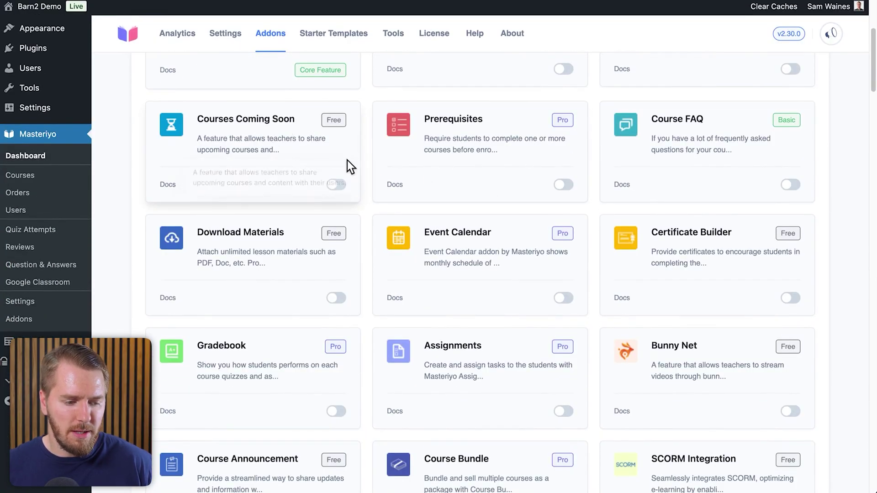
pyautogui.scroll(-3, 345, 233)
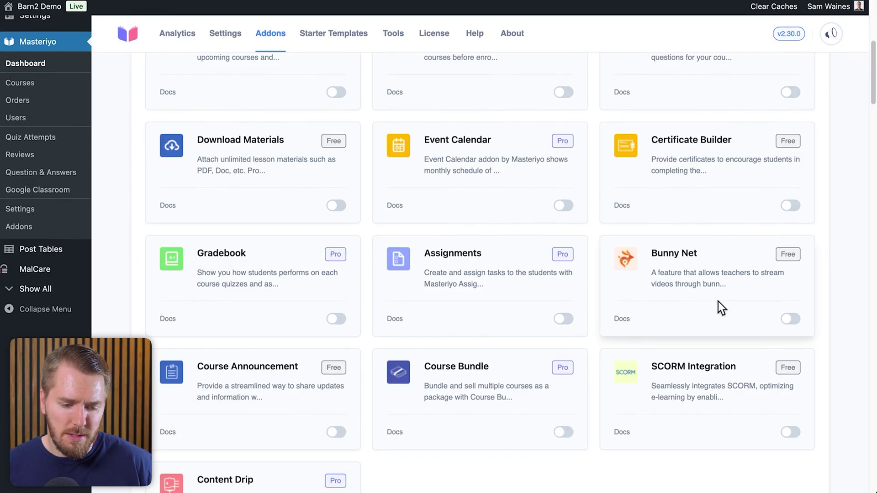
pyautogui.scroll(-1, 716, 302)
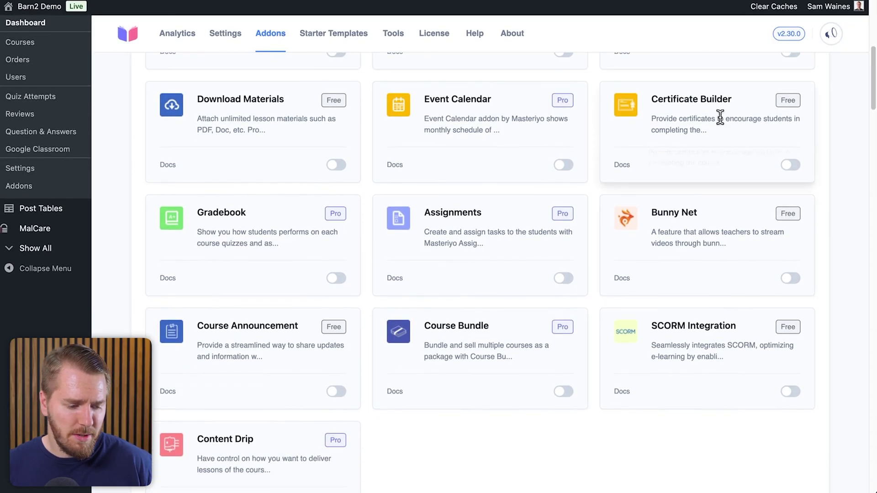
pyautogui.scroll(6, 270, 368)
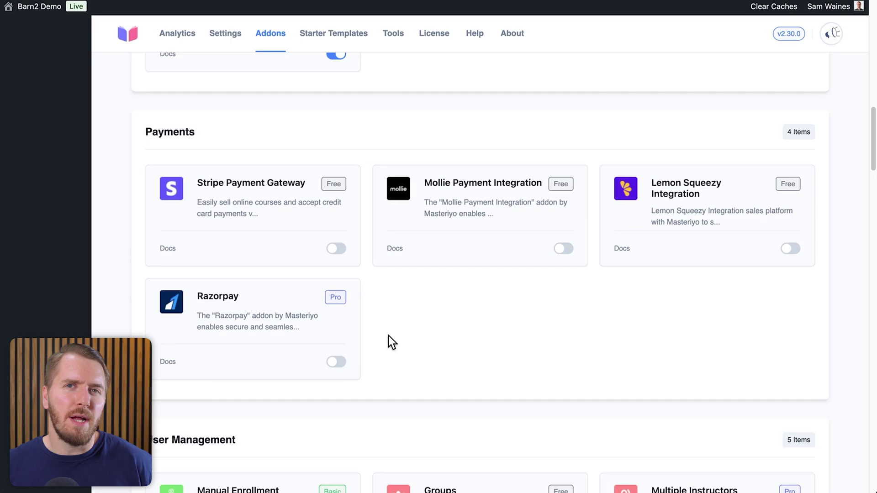
# Step: Enable the WooCommerce Integration addon in the Commerce category
pyautogui.scroll(-8, 390, 342)
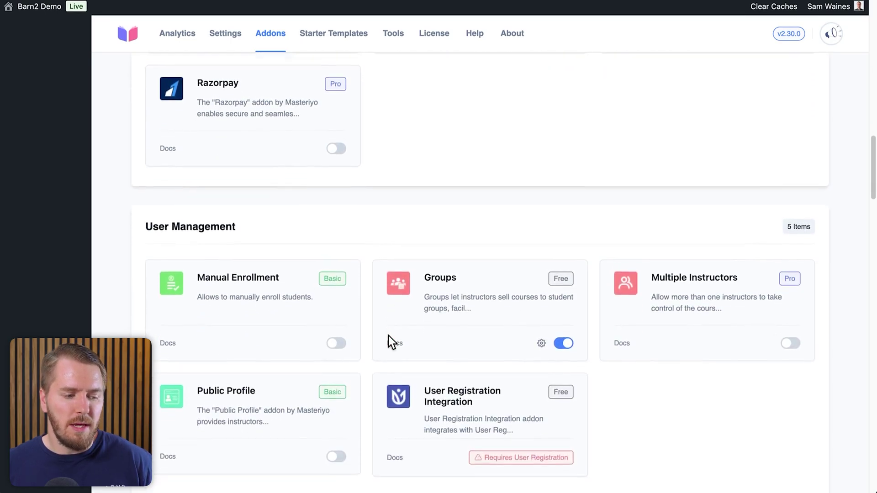
pyautogui.scroll(-4, 391, 340)
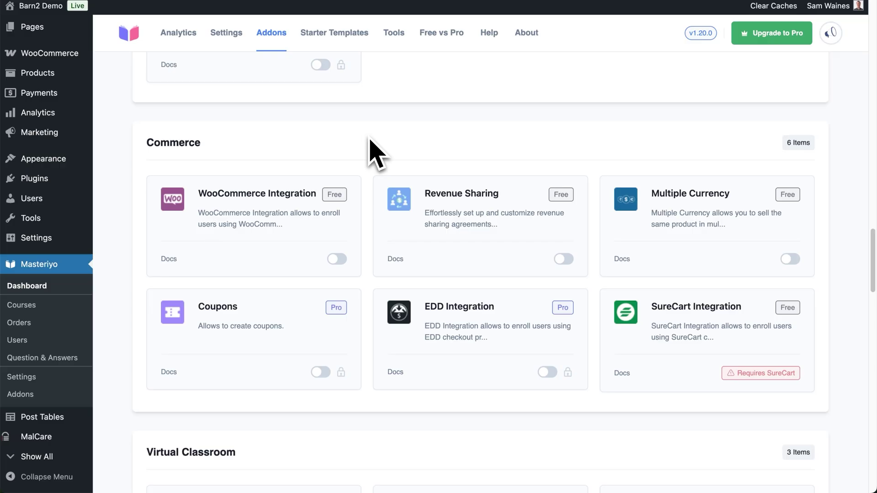
pyautogui.click(336, 261)
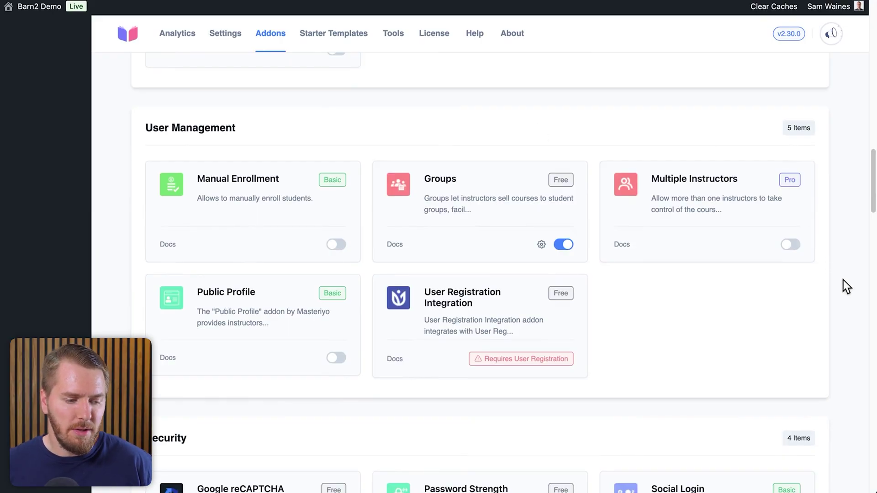
# Step: Browse the remaining Masteriyo addon categories, from Security and Commerce through Virtual Classroom, Page Builders, Memberships and Social Engagement
pyautogui.scroll(-5, 843, 280)
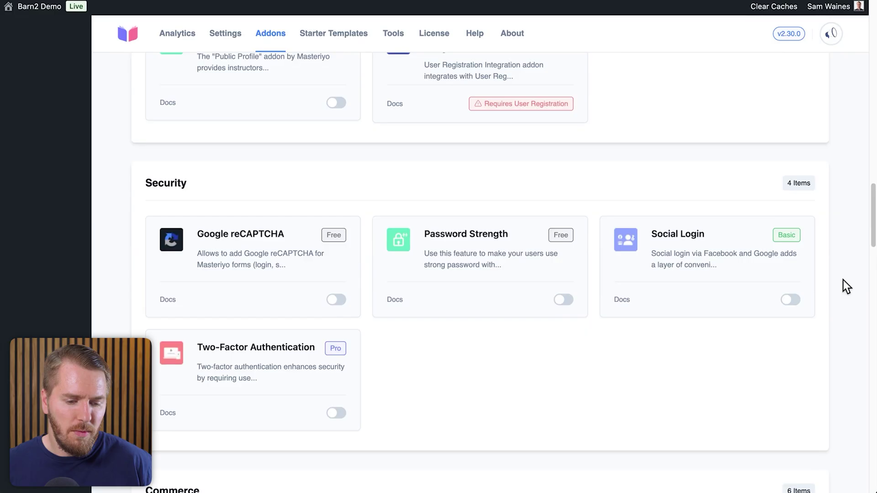
pyautogui.scroll(-8, 843, 280)
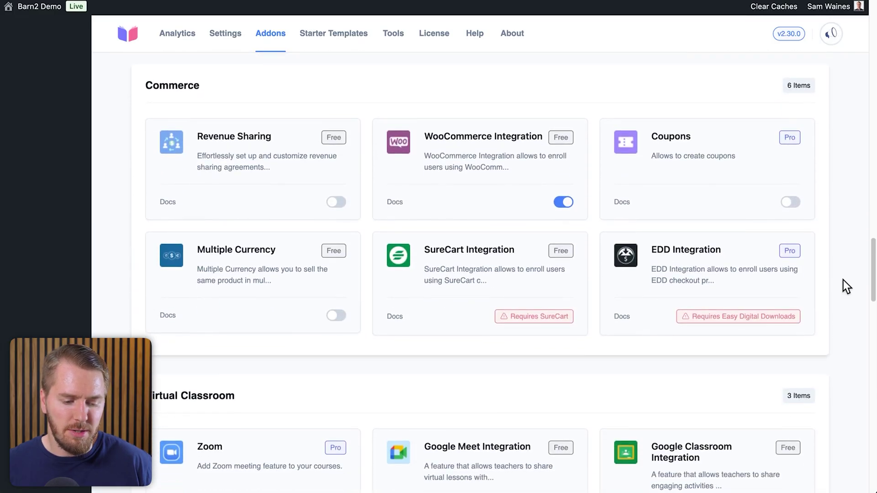
pyautogui.scroll(-5, 844, 280)
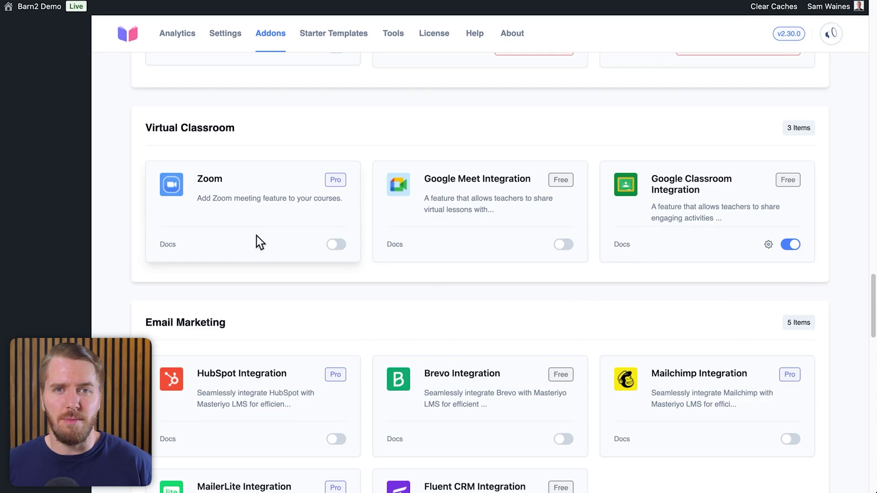
pyautogui.scroll(-10, 257, 236)
pyautogui.scroll(-2, 257, 235)
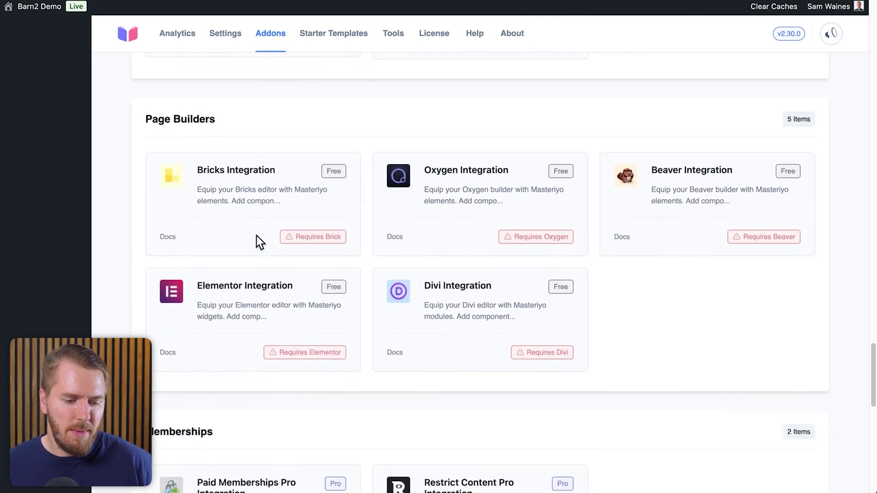
pyautogui.scroll(-6, 257, 236)
pyautogui.scroll(-1, 257, 235)
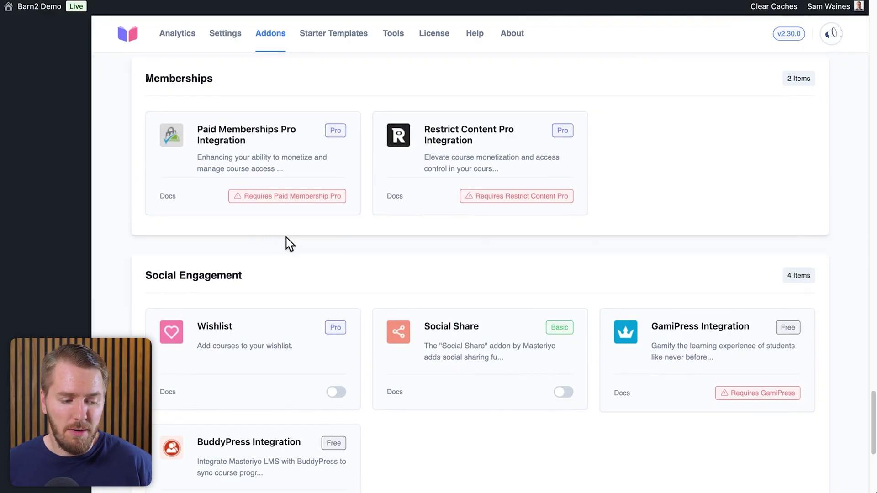
pyautogui.scroll(-6, 286, 237)
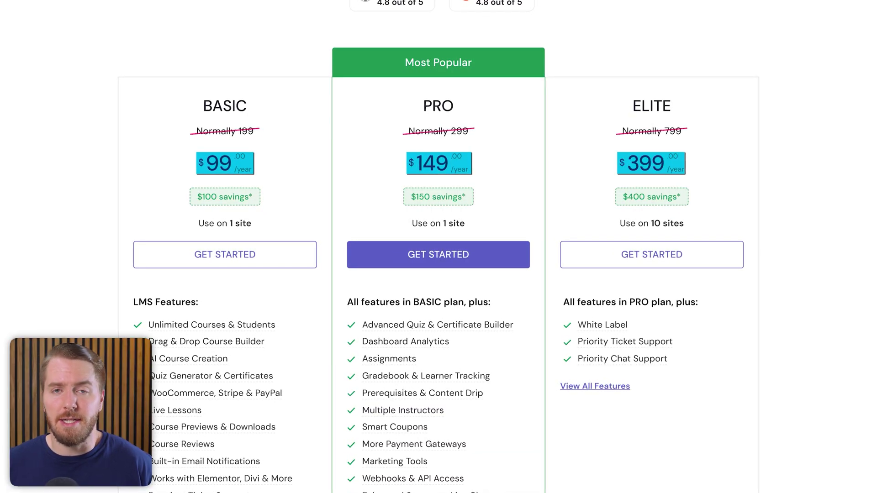
# Step: Compare the pricing plans and included features of Masteriyo, LearnPress and LifterLMS on their pricing pages
pyautogui.scroll(-15, 710, 128)
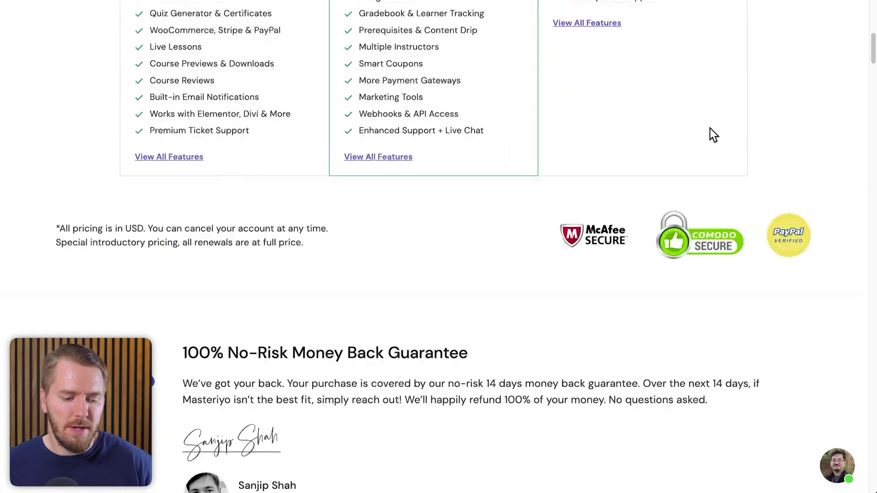
pyautogui.scroll(1, 709, 128)
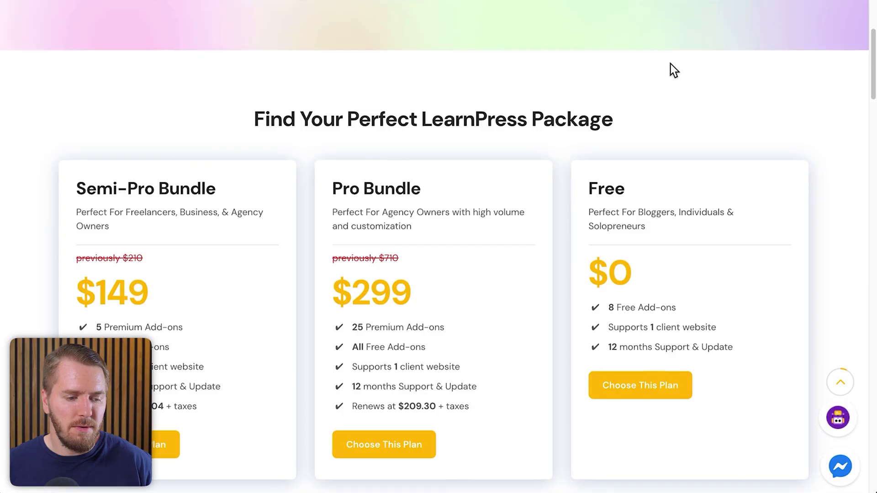
pyautogui.scroll(4, 671, 68)
pyautogui.scroll(-1, 671, 69)
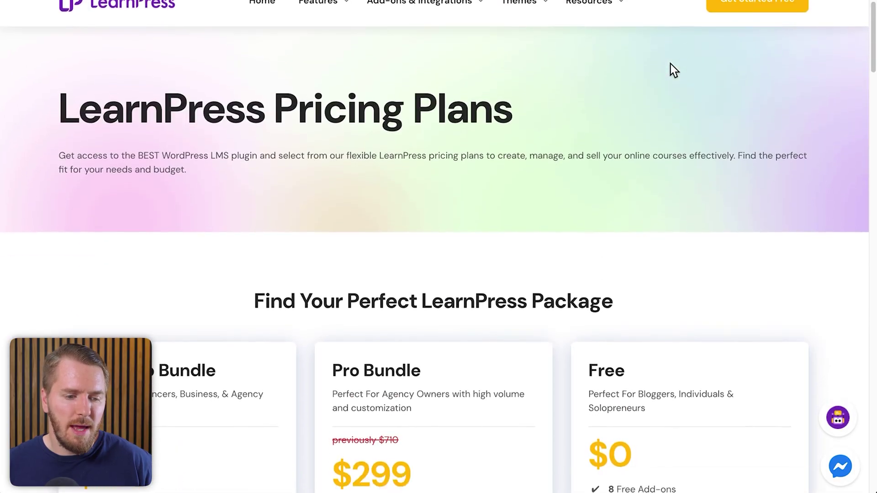
pyautogui.scroll(-5, 670, 64)
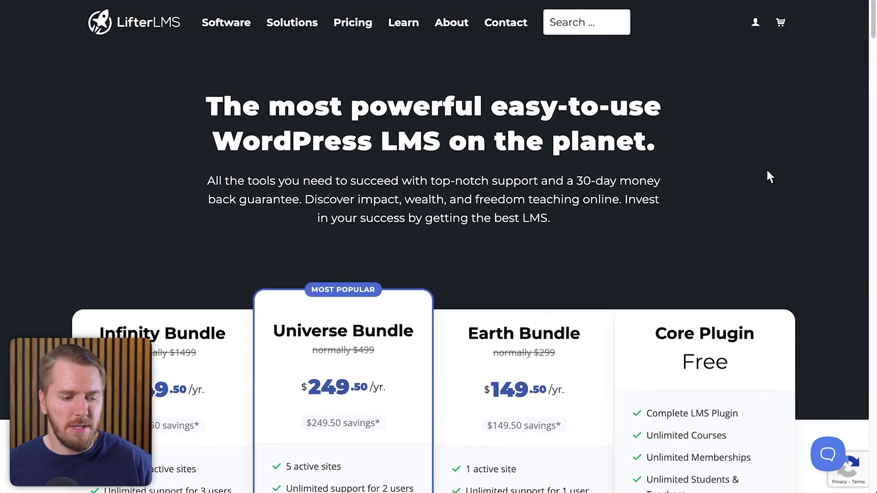
pyautogui.scroll(-3, 766, 167)
pyautogui.scroll(-3, 767, 169)
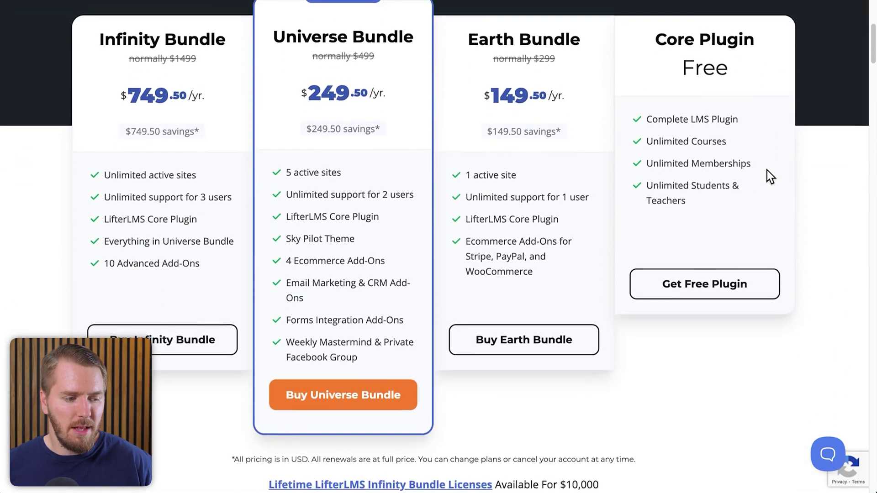
pyautogui.scroll(2, 767, 169)
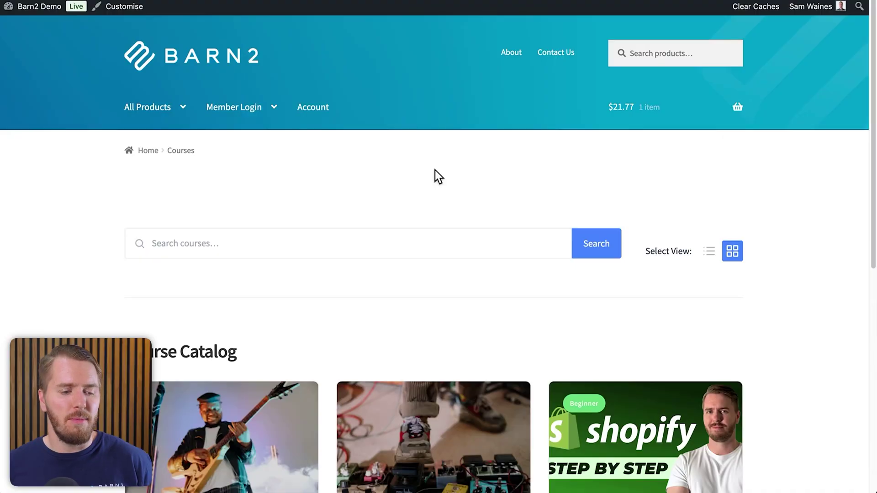
# Step: Examine the course cards in the front-end Course Catalog's grid view, including the "Shopify for beginners" card
pyautogui.scroll(-7, 434, 170)
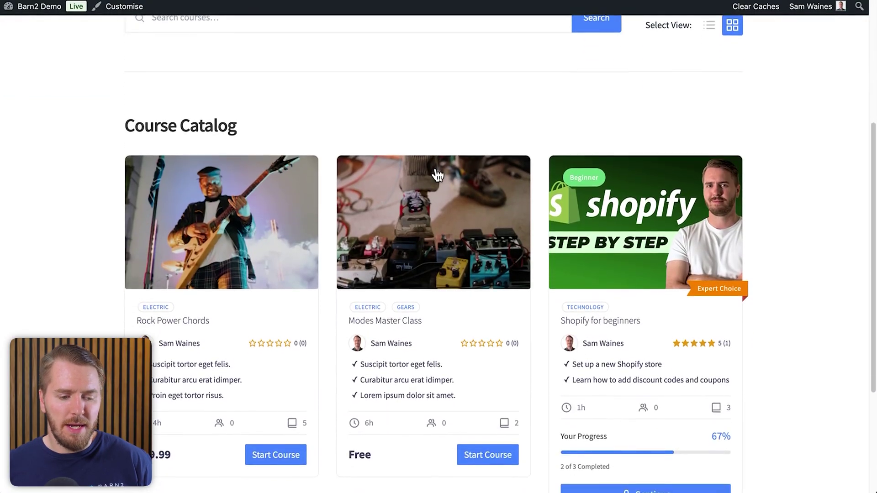
pyautogui.scroll(-1, 411, 183)
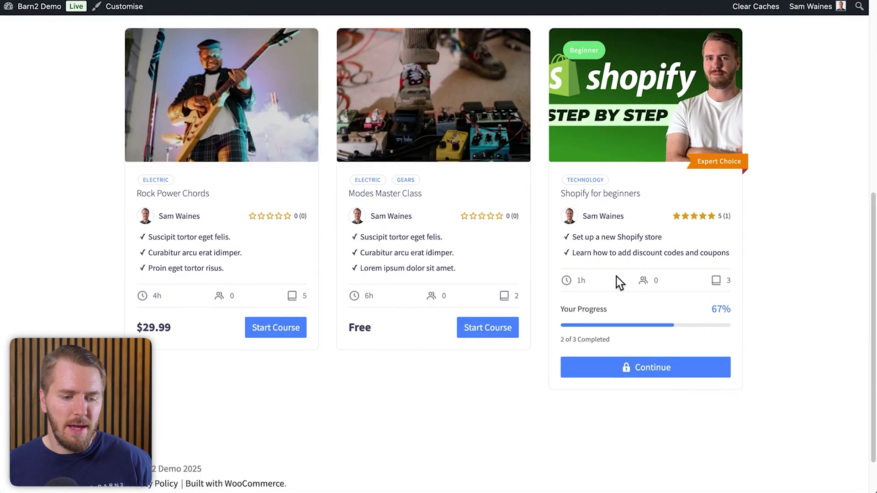
pyautogui.scroll(4, 616, 276)
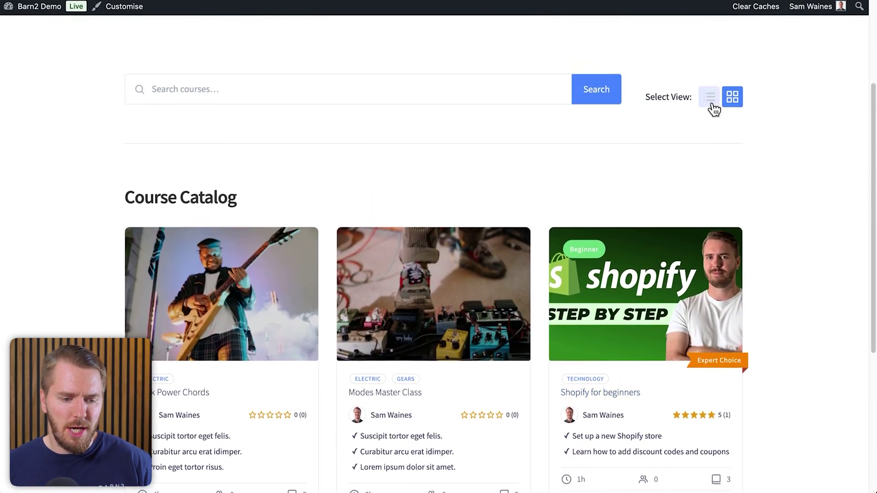
# Step: Switch the Course Catalog to list view and look through the course entries
pyautogui.click(710, 104)
pyautogui.scroll(-9, 575, 190)
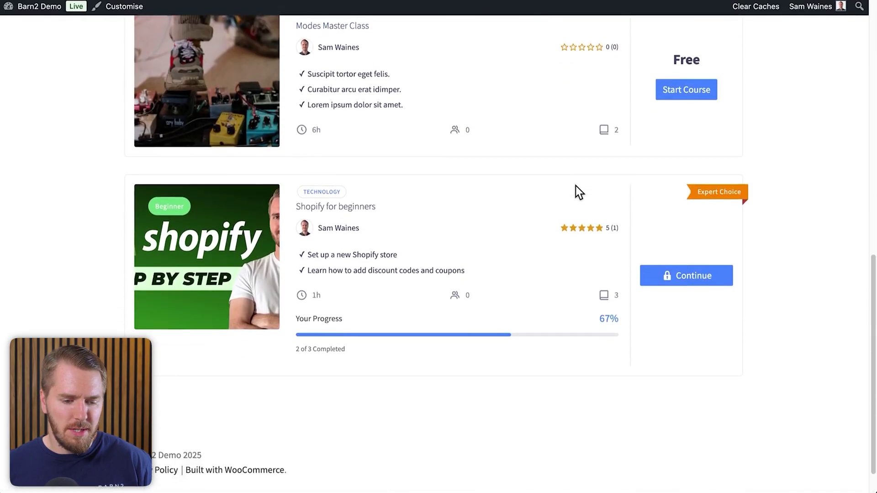
pyautogui.scroll(1, 657, 215)
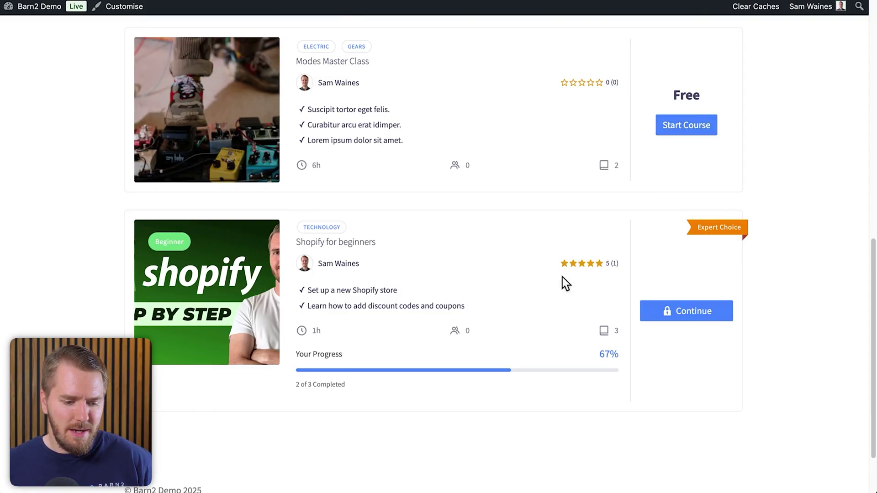
pyautogui.scroll(3, 594, 274)
pyautogui.scroll(-5, 594, 273)
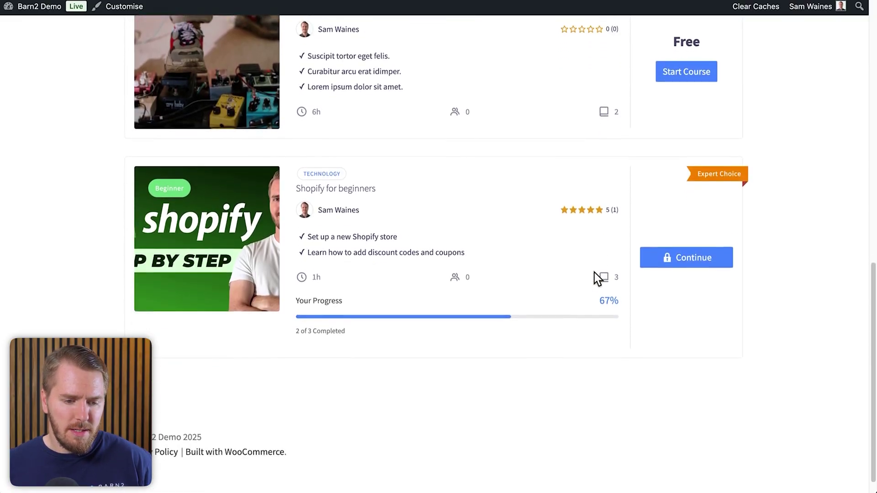
pyautogui.scroll(10, 593, 272)
pyautogui.scroll(-3, 594, 272)
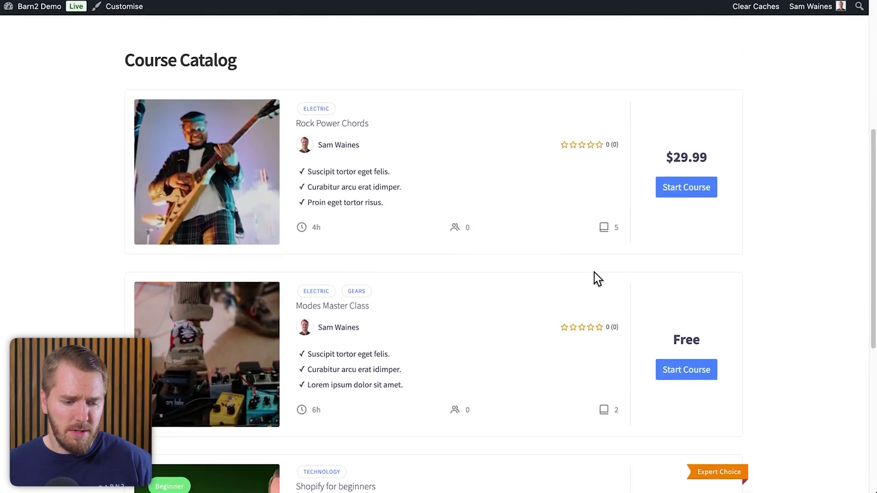
# Step: Start the "Modes Master Class" course and submit the question "How do I install shopify?" from its learning view
pyautogui.scroll(-1, 594, 272)
pyautogui.click(699, 332)
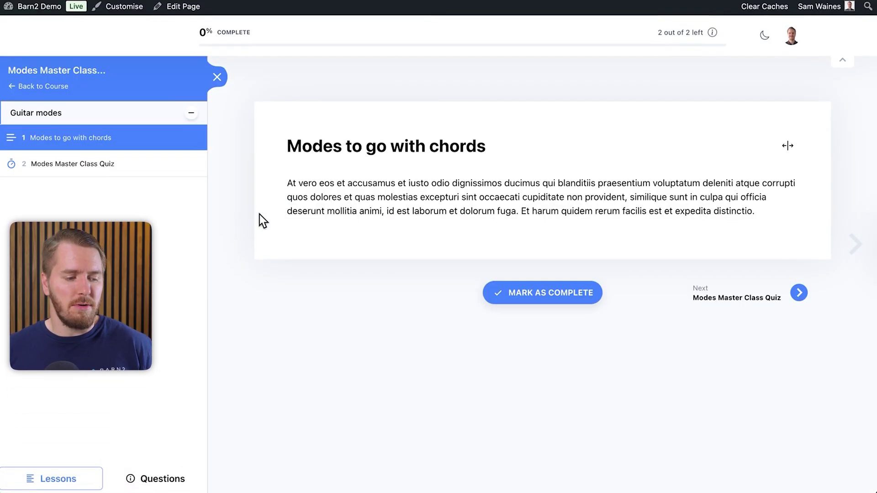
pyautogui.click(155, 481)
pyautogui.click(121, 404)
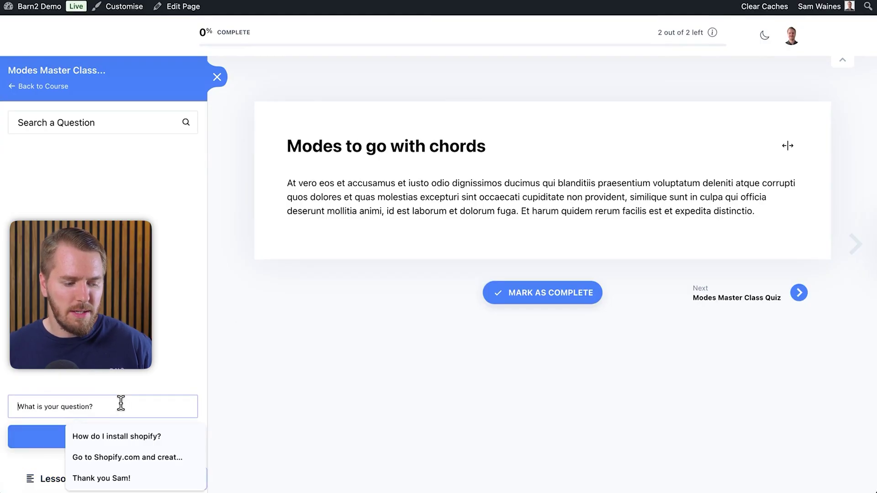
pyautogui.click(159, 396)
pyautogui.click(133, 409)
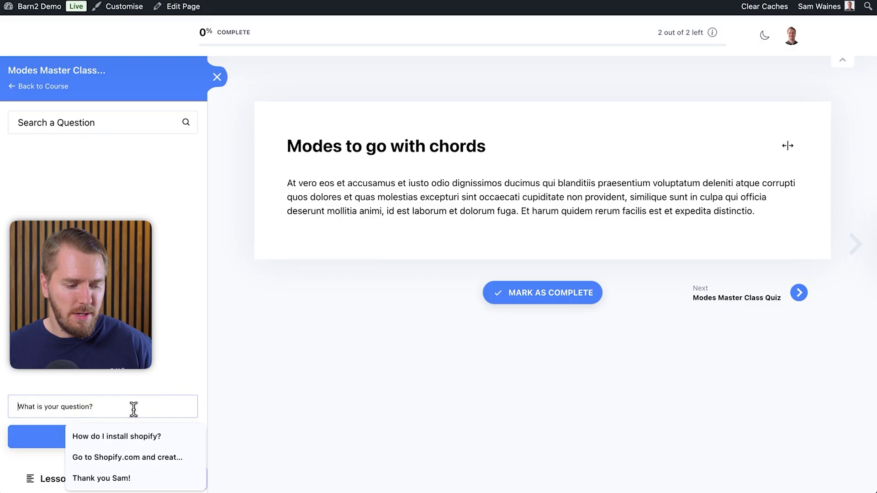
pyautogui.click(133, 437)
pyautogui.click(104, 444)
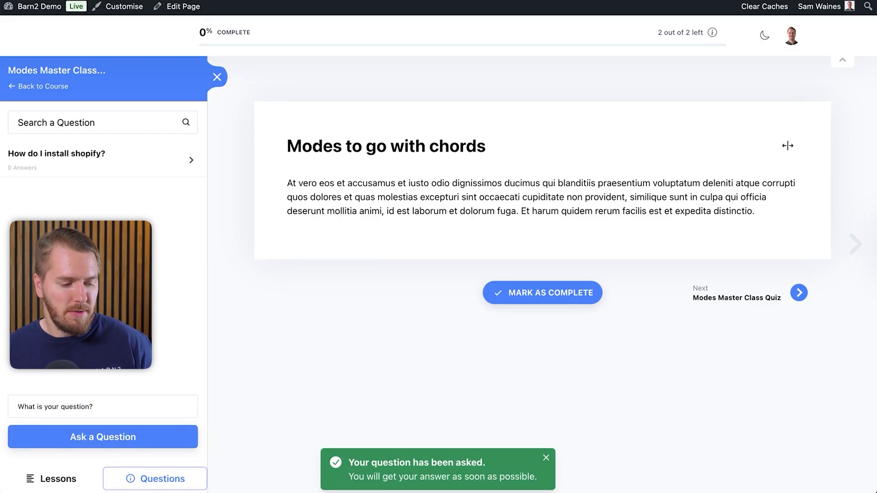
# Step: Open the submitted "How do I install shopify?" question in the learning view and send a reply to it
pyautogui.click(196, 161)
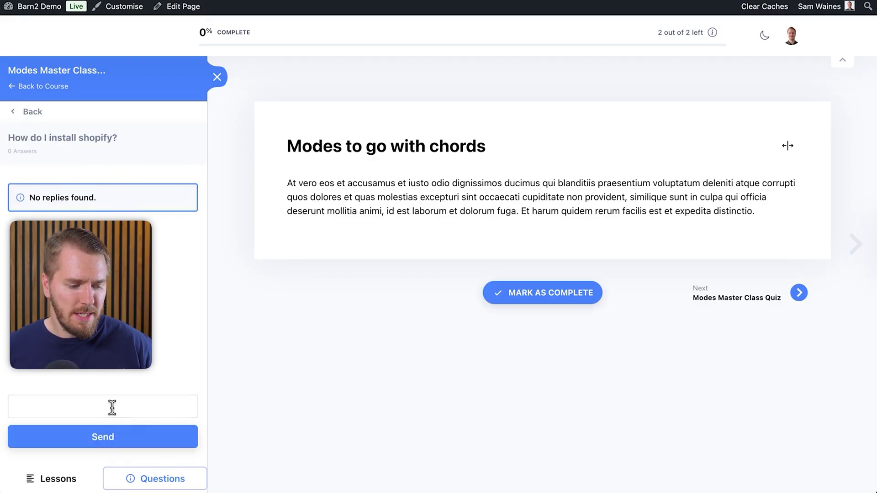
pyautogui.click(112, 406)
pyautogui.click(129, 450)
pyautogui.click(109, 437)
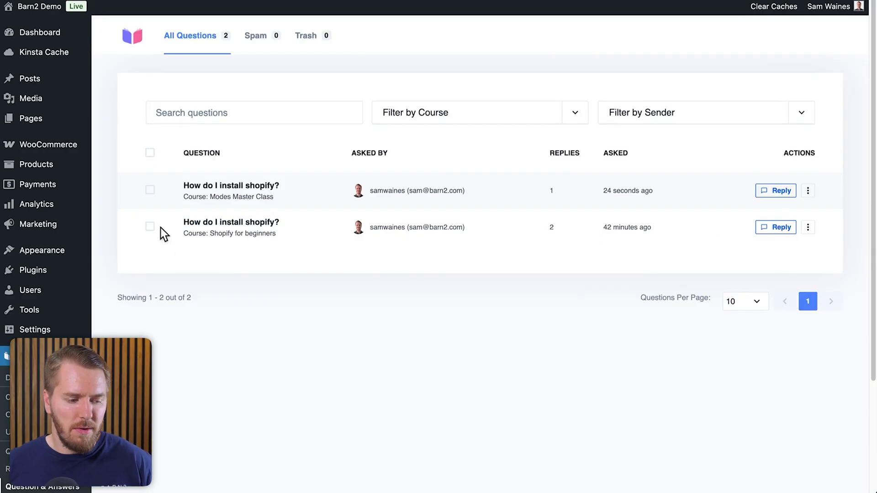
# Step: Open the reply thread of the "Shopify for beginners" question in the admin's question list
pyautogui.click(250, 228)
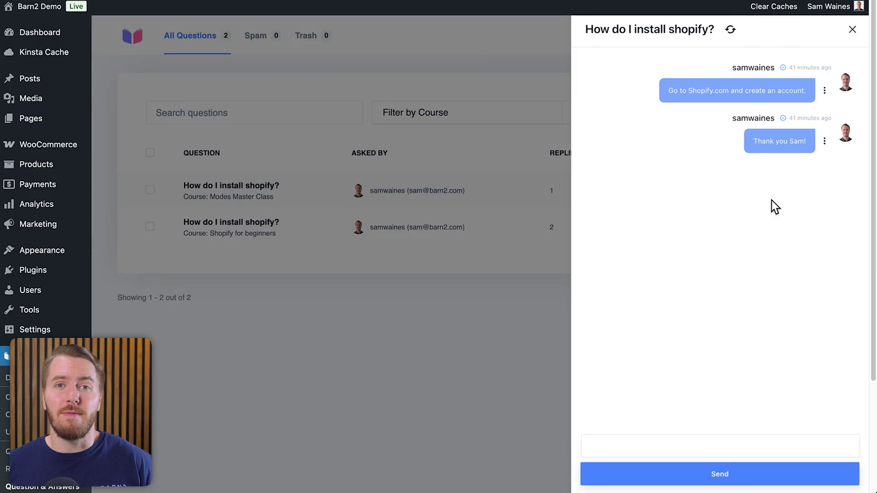